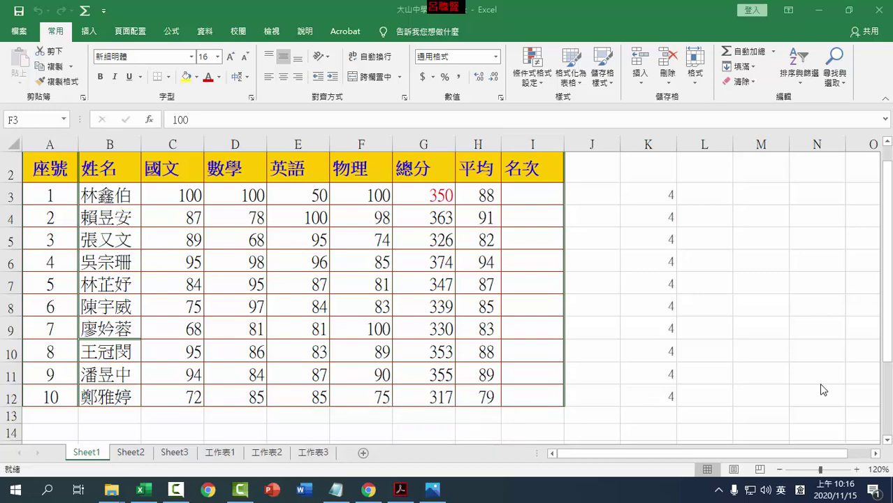
Delete column K to remove the helper values of 4 in K3:K12
click(655, 138)
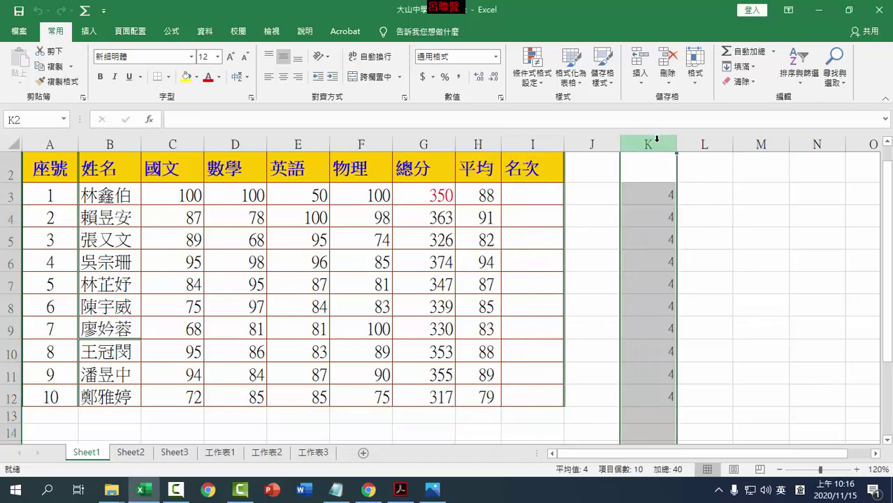
click(706, 167)
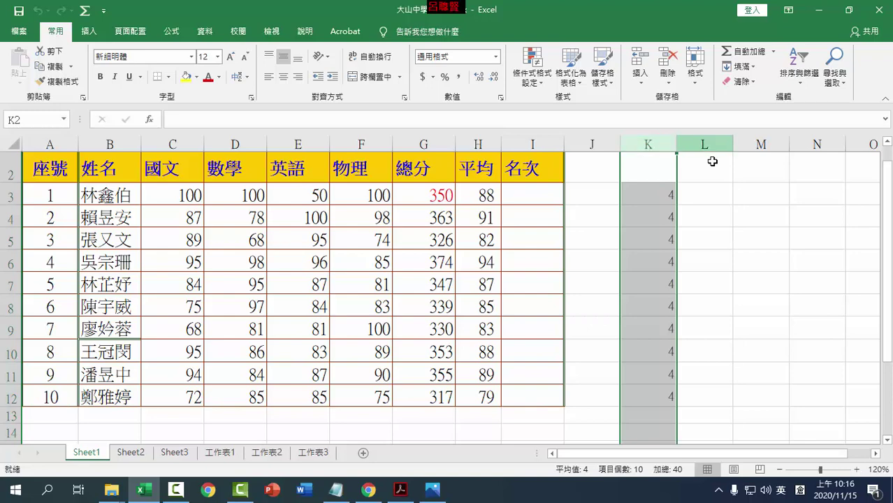
click(658, 168)
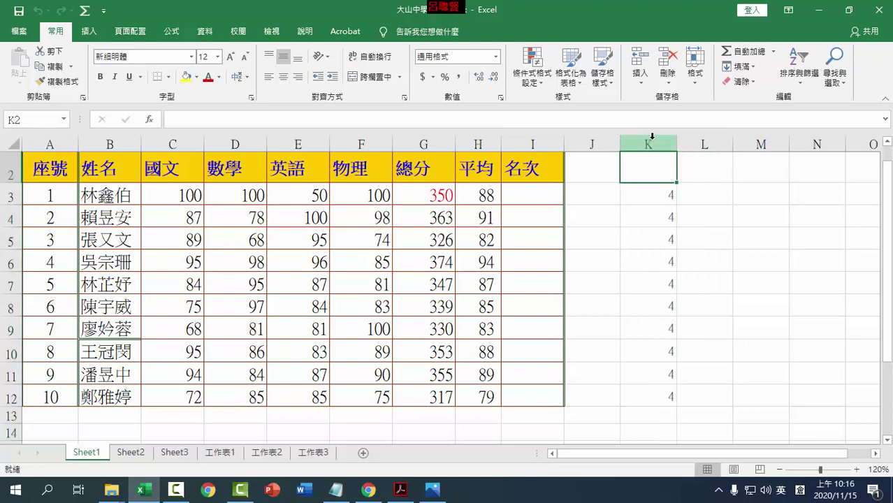
click(656, 140)
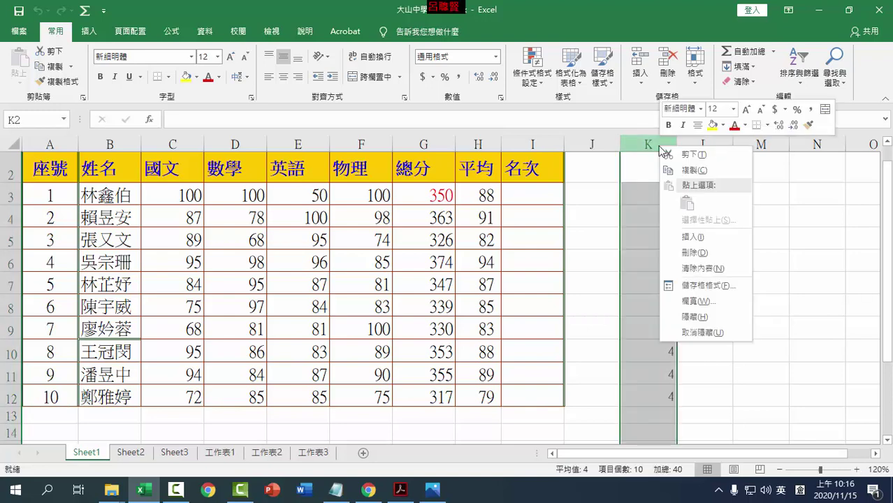
right_click(658, 144)
click(695, 260)
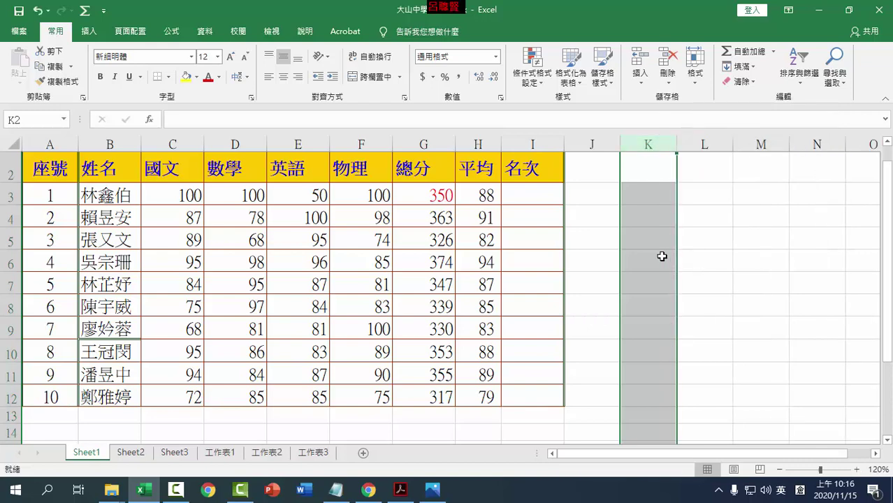
Add the Fill Color command to the Quick Access Toolbar
click(234, 179)
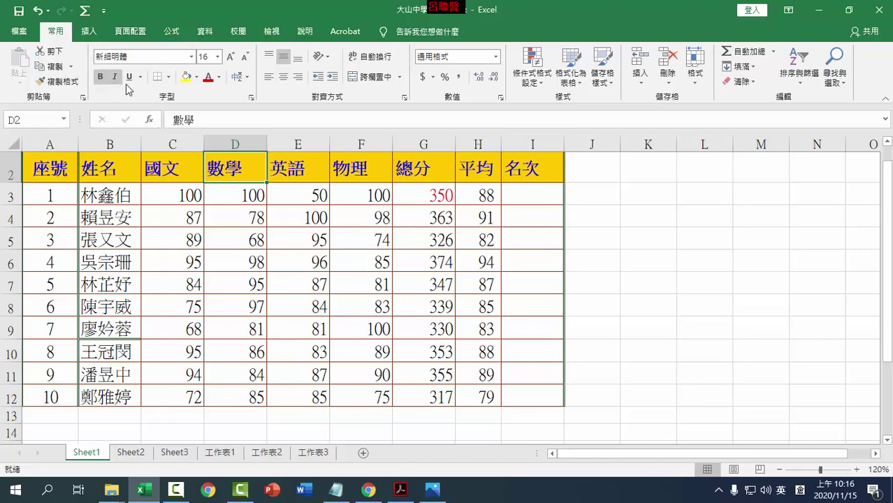
right_click(187, 78)
click(224, 85)
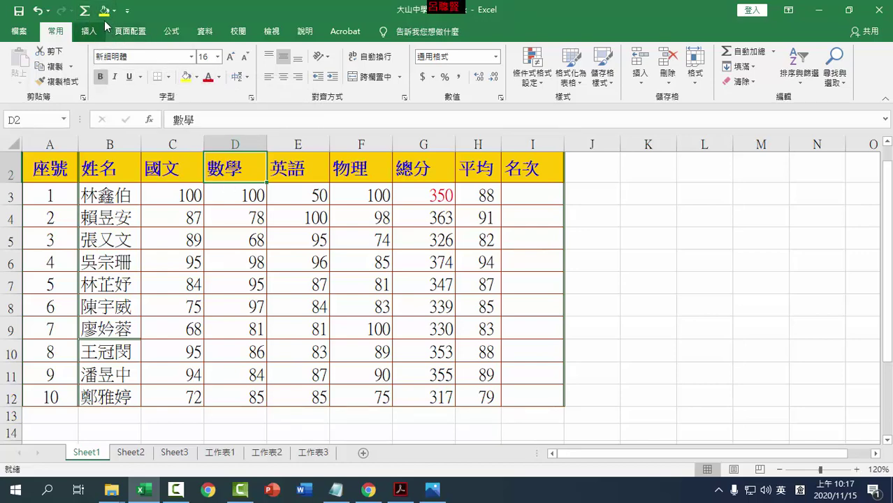
Fill C4 (87) yellow and D5 (68) light green, then remove Fill Color from the toolbar
click(180, 214)
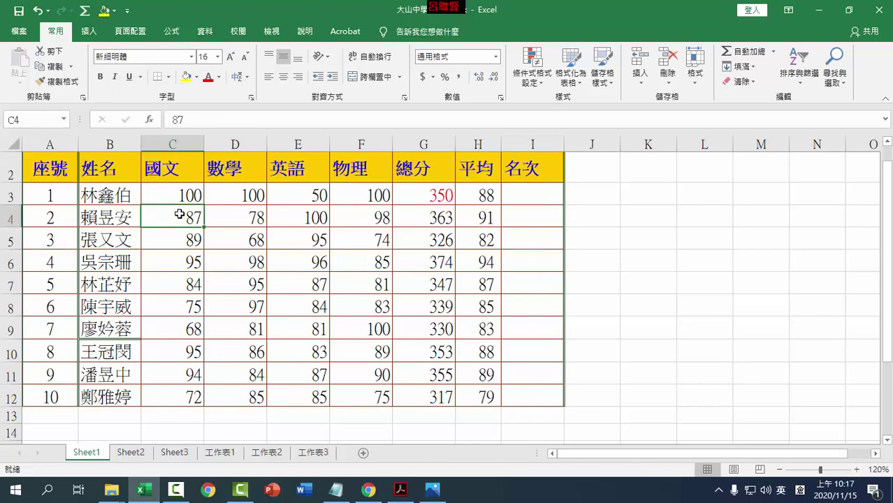
click(104, 10)
click(231, 246)
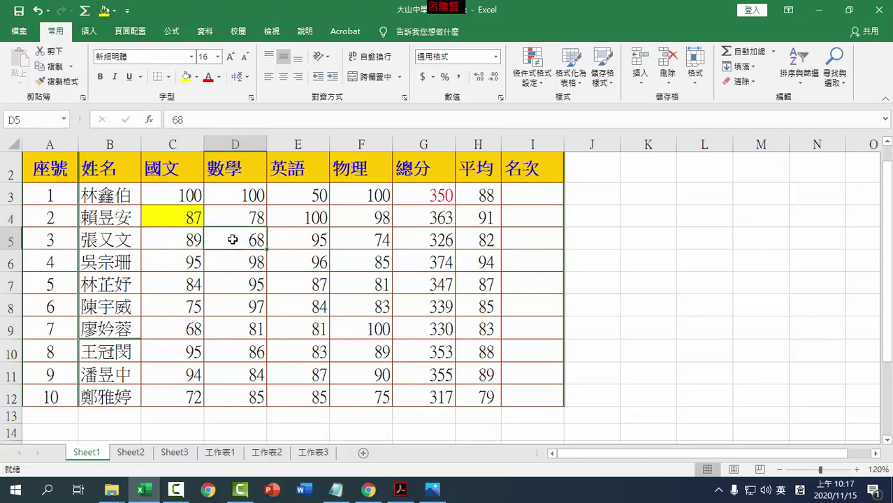
click(114, 11)
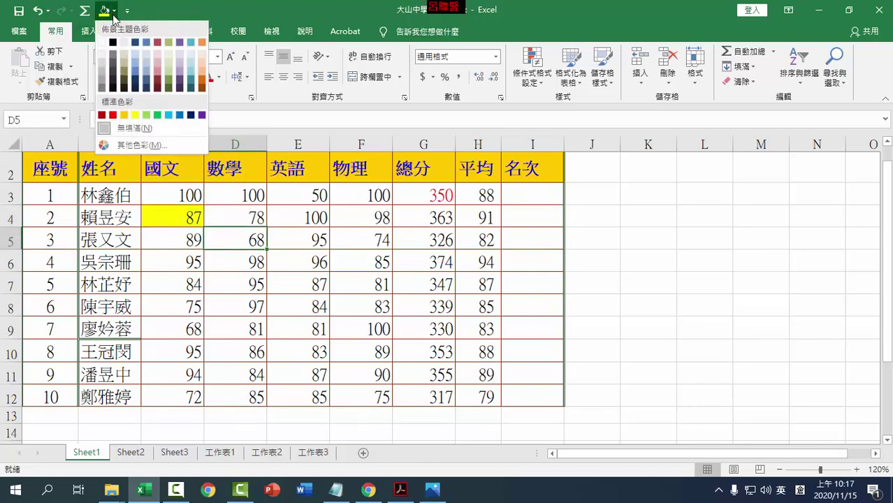
click(147, 115)
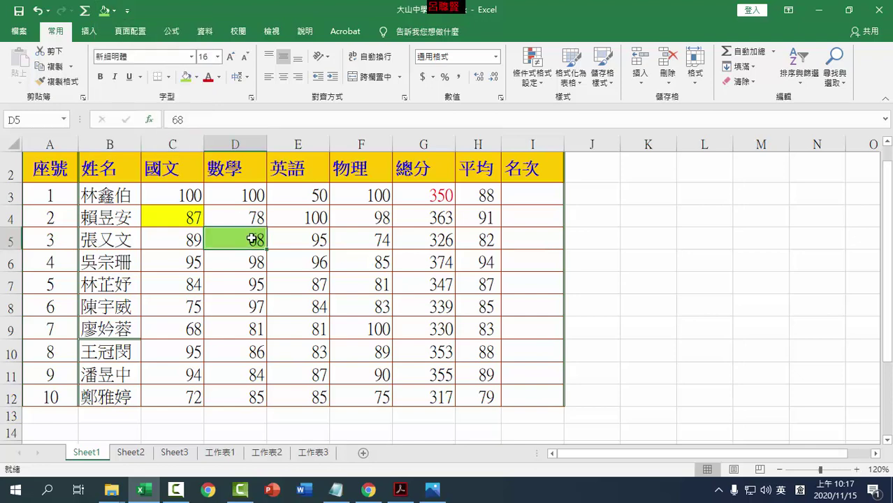
right_click(106, 13)
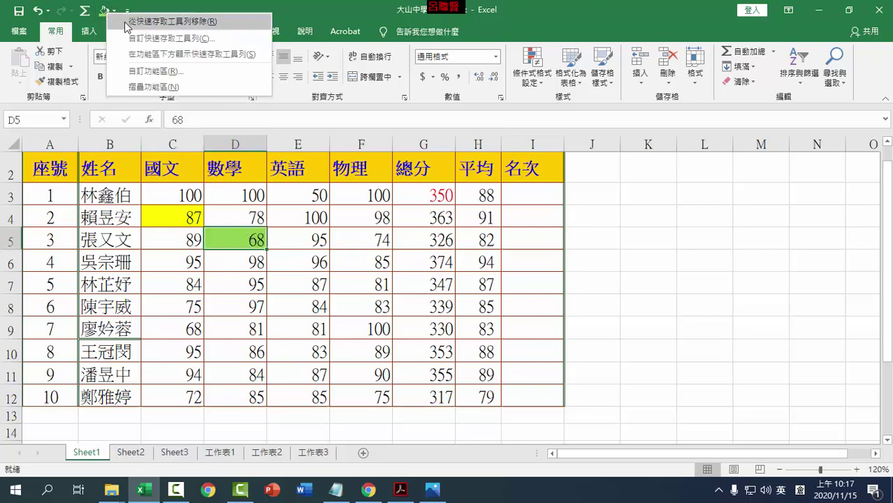
click(193, 25)
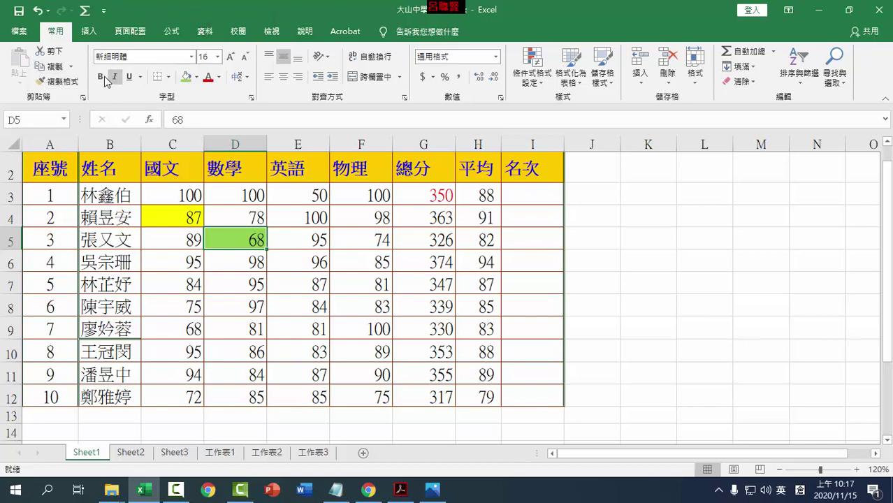
right_click(366, 77)
click(391, 82)
right_click(103, 11)
click(140, 21)
click(104, 11)
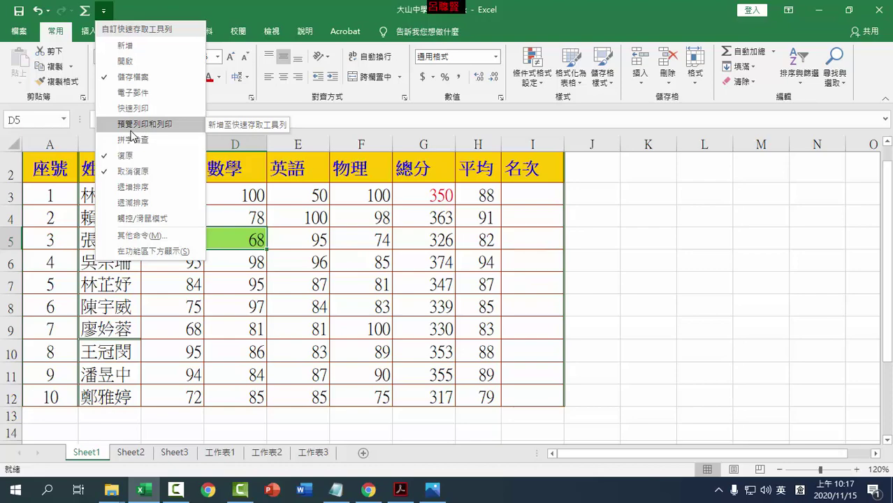
click(364, 296)
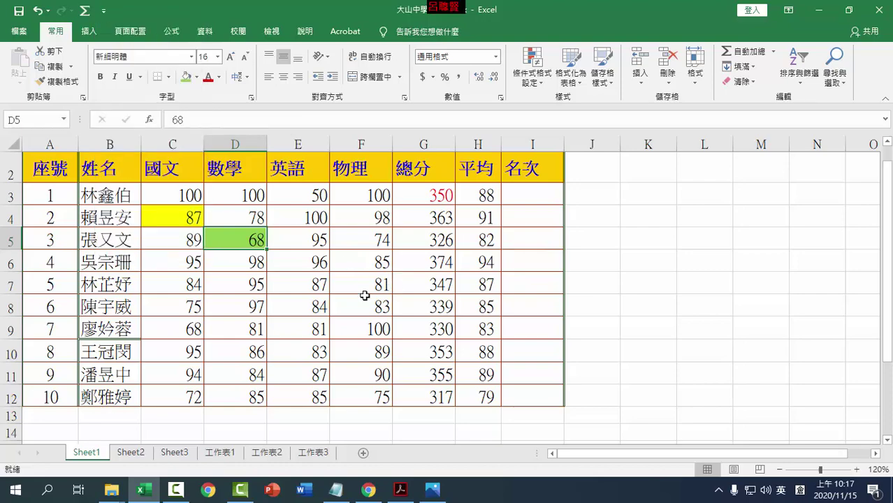
Zoom the sheet out step by step down to 10%
click(780, 469)
click(780, 470)
click(780, 470)
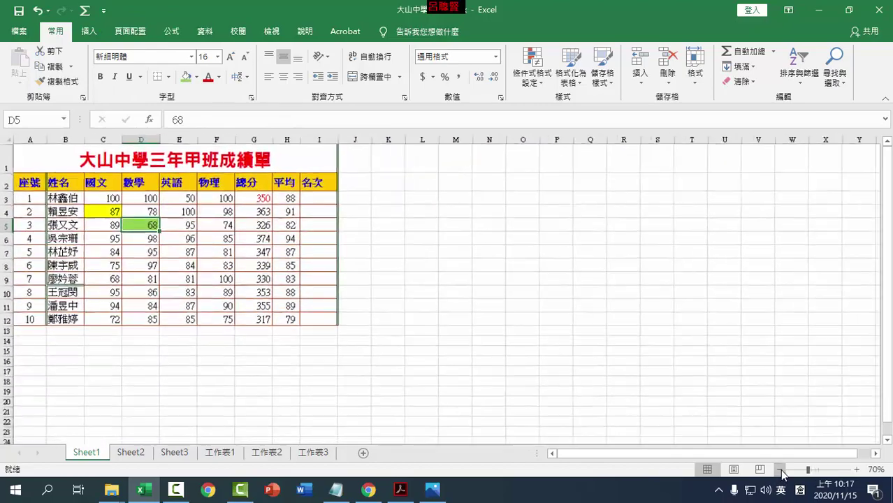
click(779, 469)
click(780, 469)
click(780, 469)
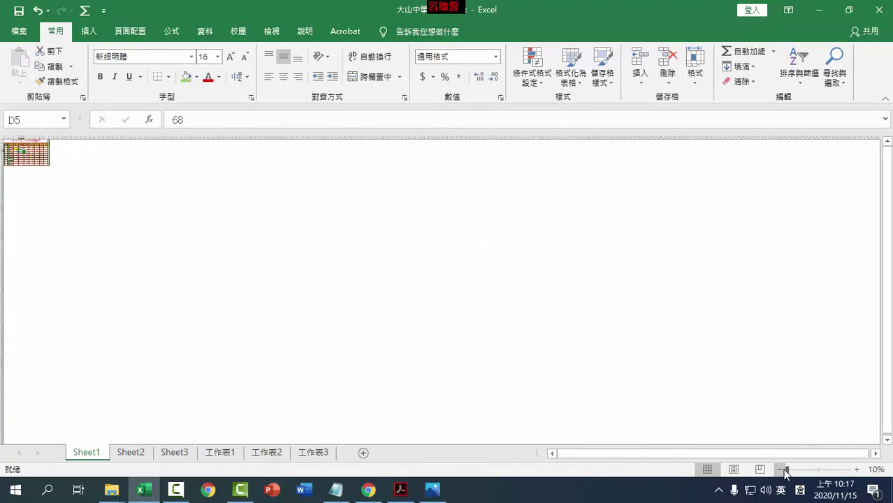
click(808, 382)
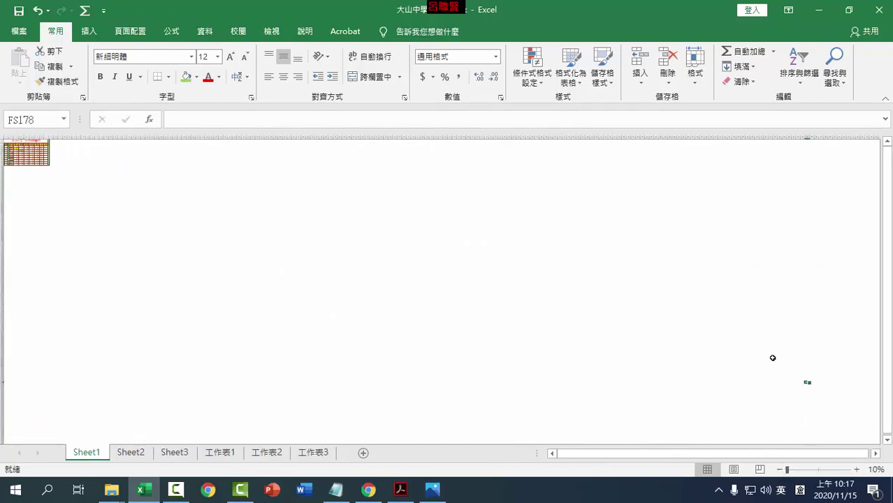
drag(773, 358, 799, 356)
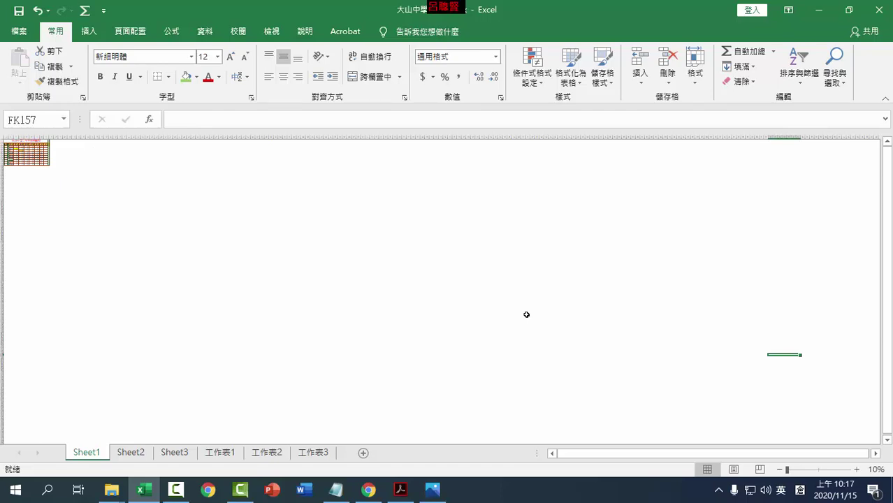
Return to title cell A1 and zoom back in to 90% to show the whole table
click(856, 470)
click(856, 469)
click(856, 470)
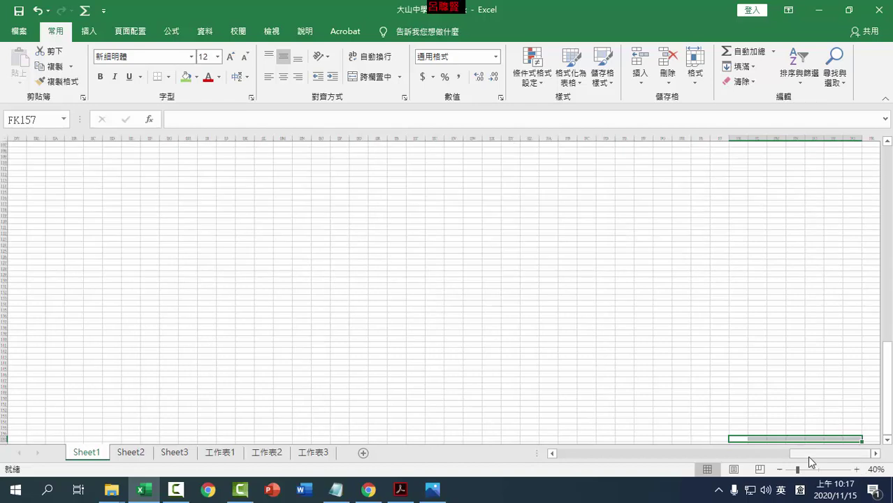
drag(808, 456, 532, 451)
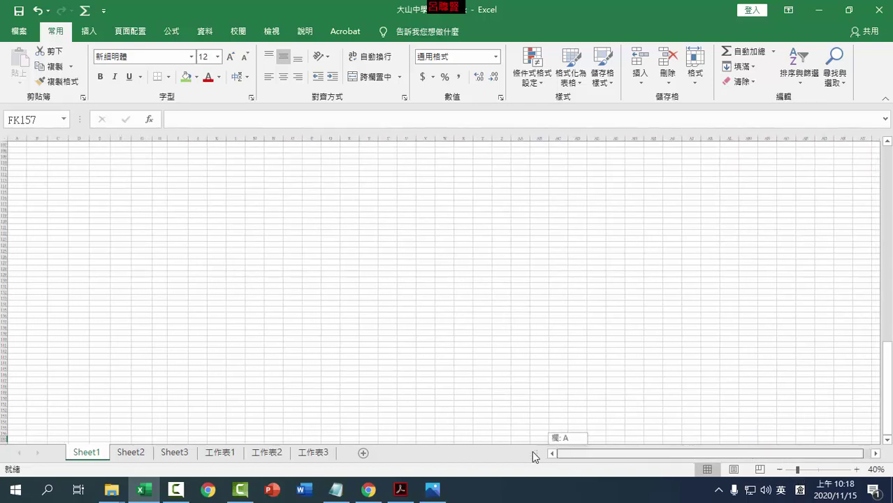
click(17, 144)
scroll(329, 355, up, 12)
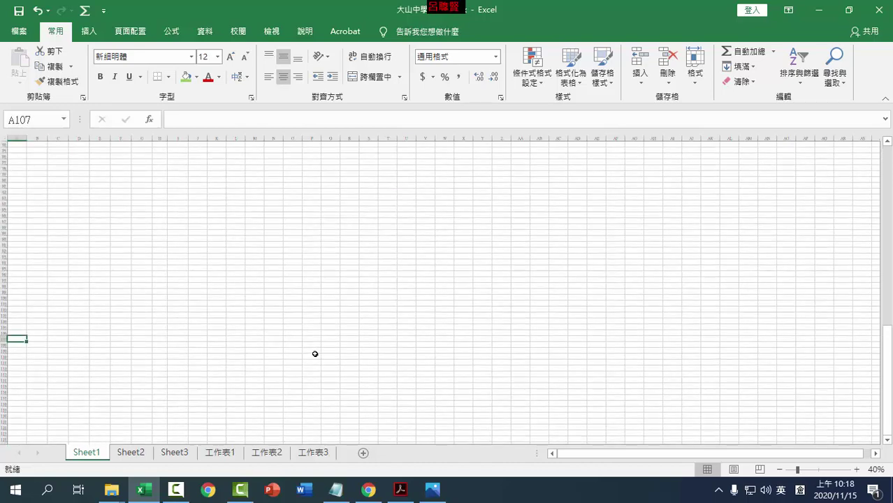
scroll(283, 351, up, 5)
drag(885, 287, 887, 150)
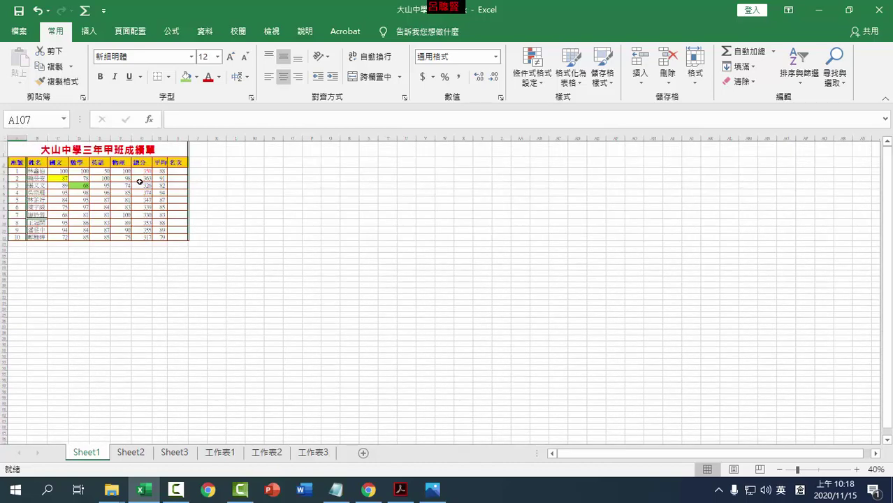
click(38, 152)
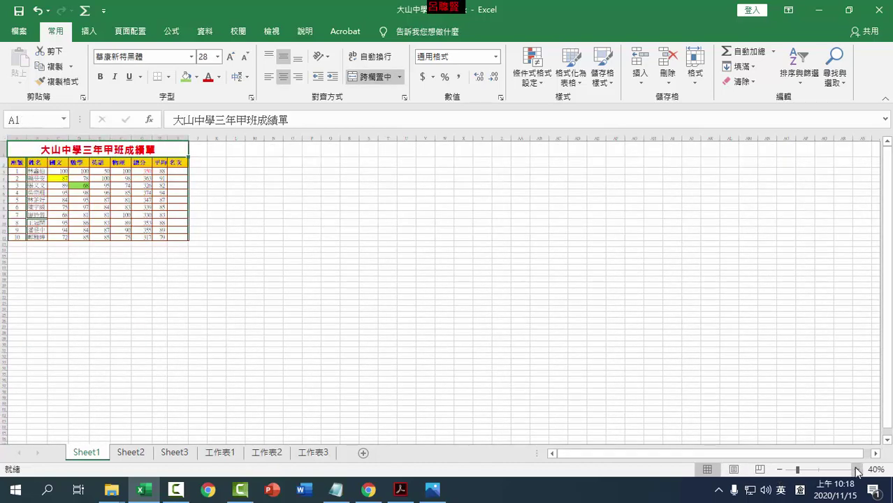
click(857, 470)
click(858, 470)
click(857, 470)
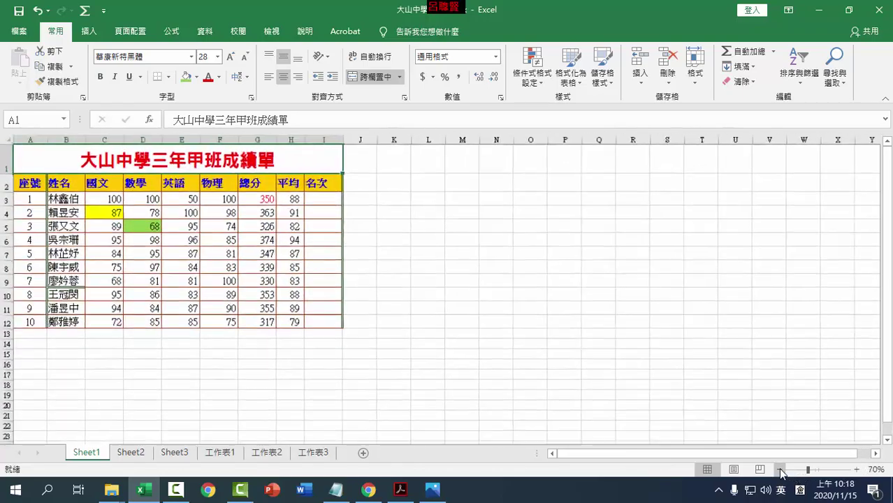
click(857, 470)
click(857, 470)
click(857, 470)
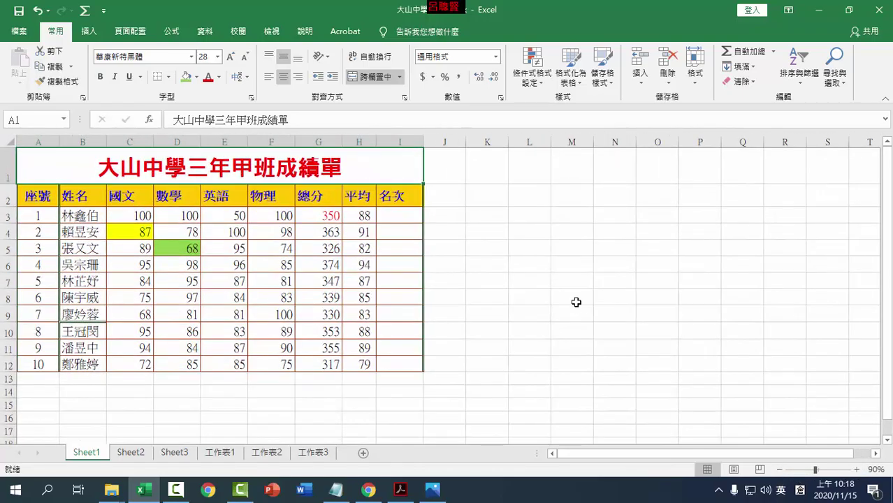
Pin Print Preview and Print to the Quick Access Toolbar and preview the sheet across 2 pages
click(404, 220)
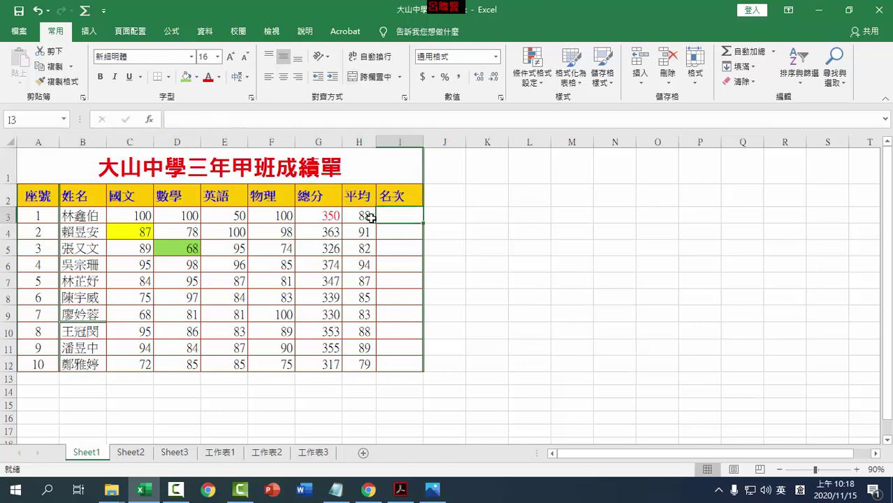
click(103, 11)
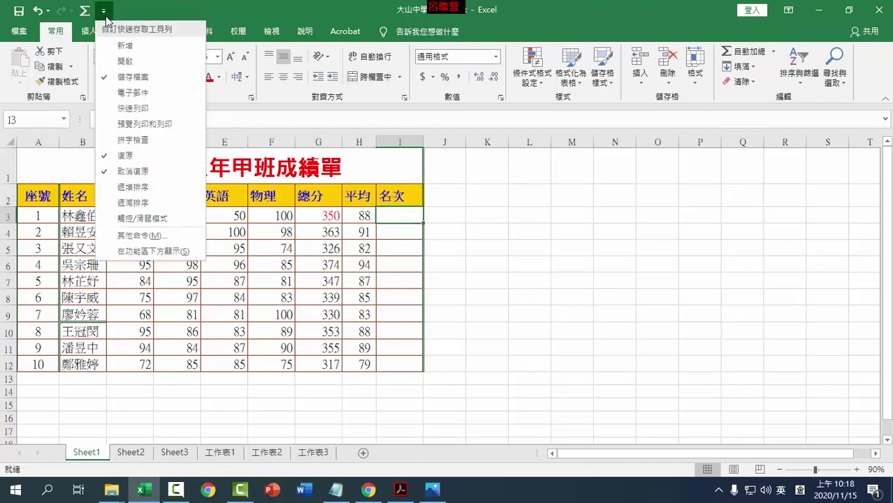
click(121, 124)
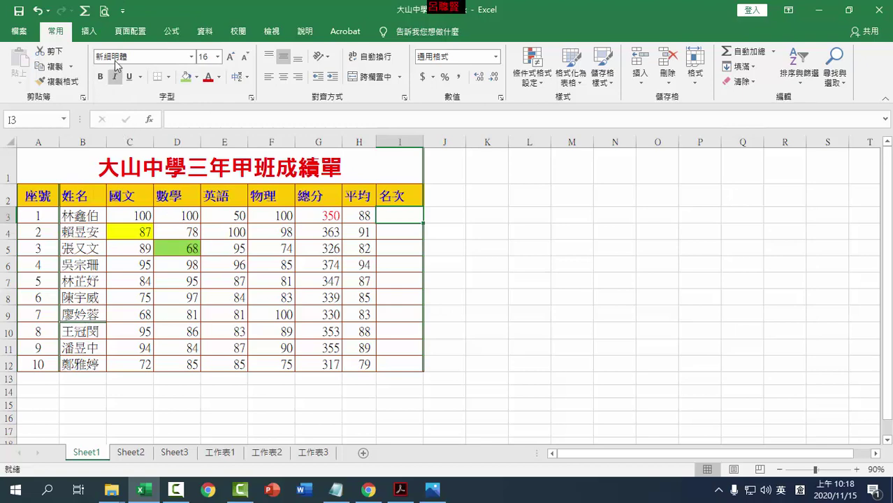
click(104, 11)
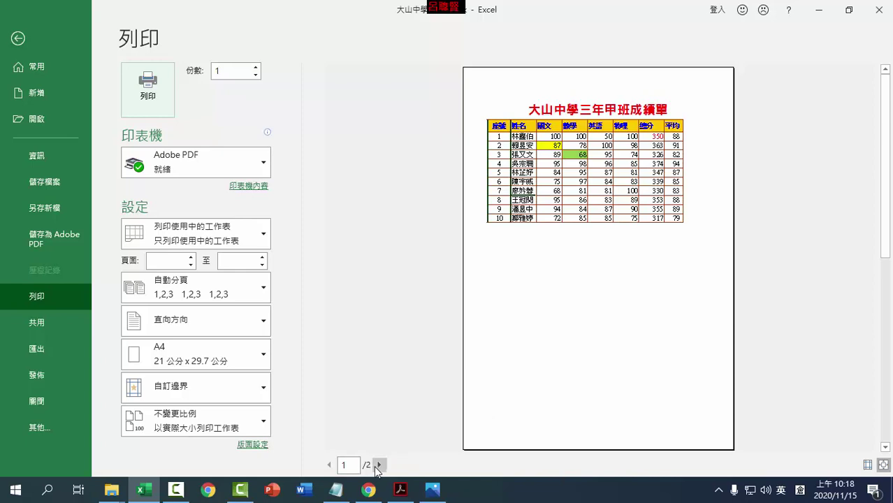
Compare preview pages 1 and 2, finding only 名次 on page 2, then return to the worksheet
click(379, 465)
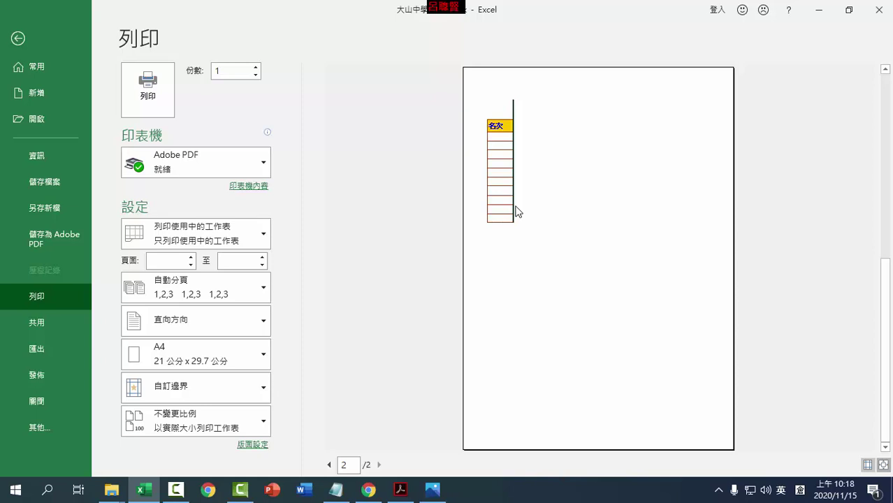
click(329, 465)
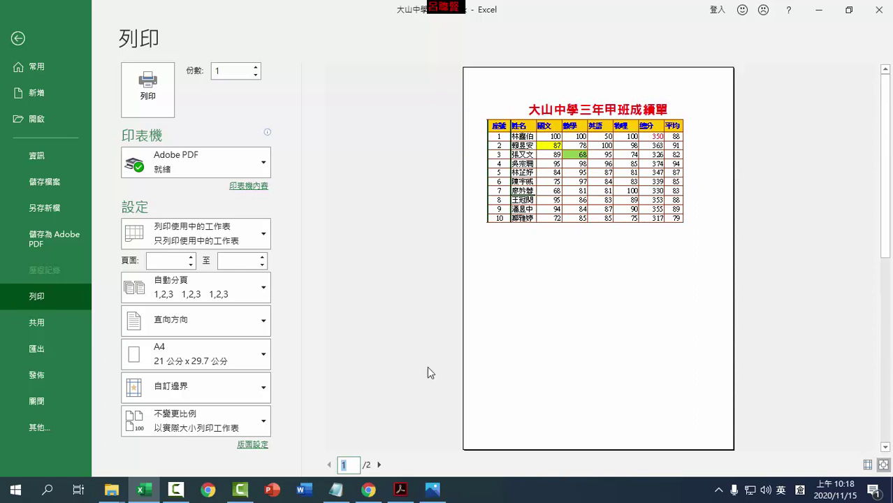
click(379, 465)
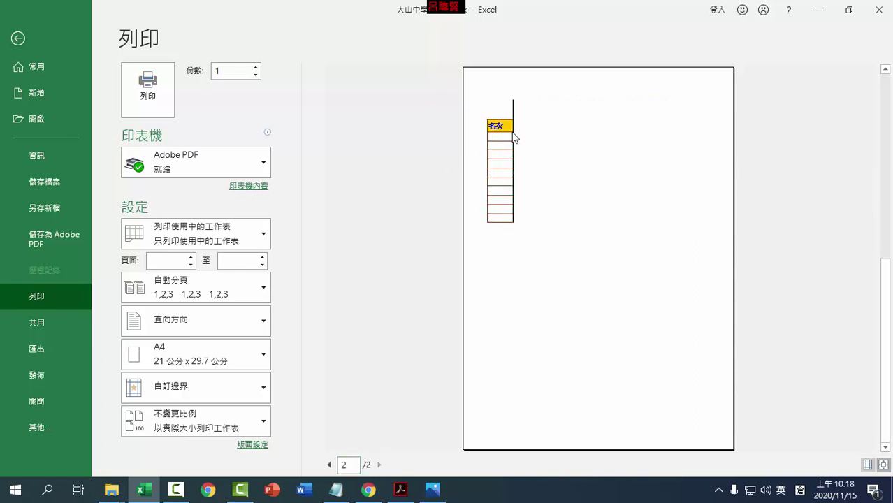
click(329, 464)
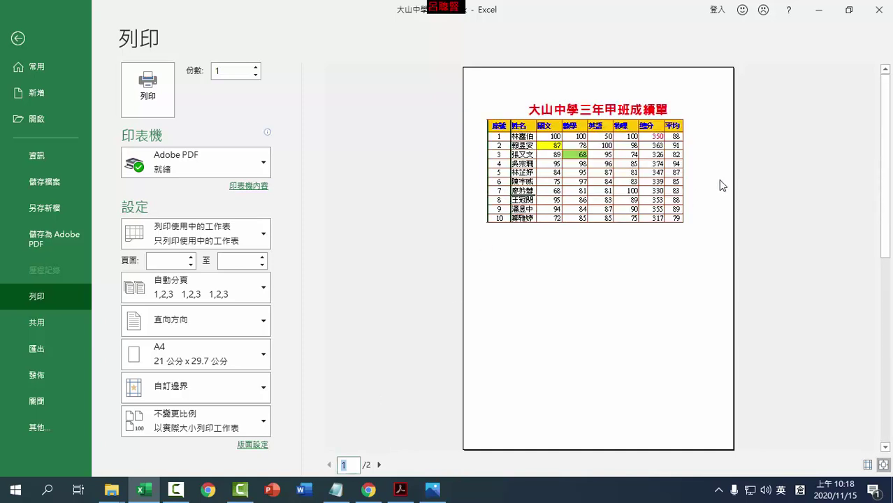
click(378, 464)
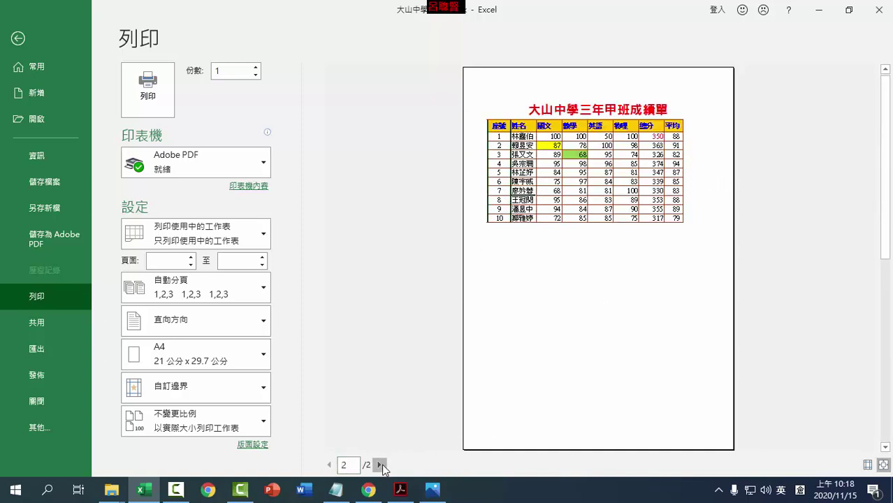
click(329, 465)
click(17, 38)
click(324, 226)
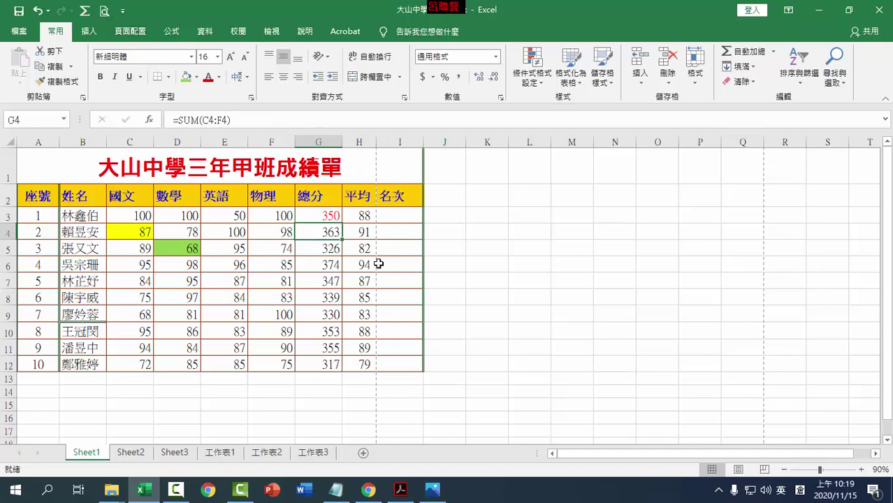
click(369, 169)
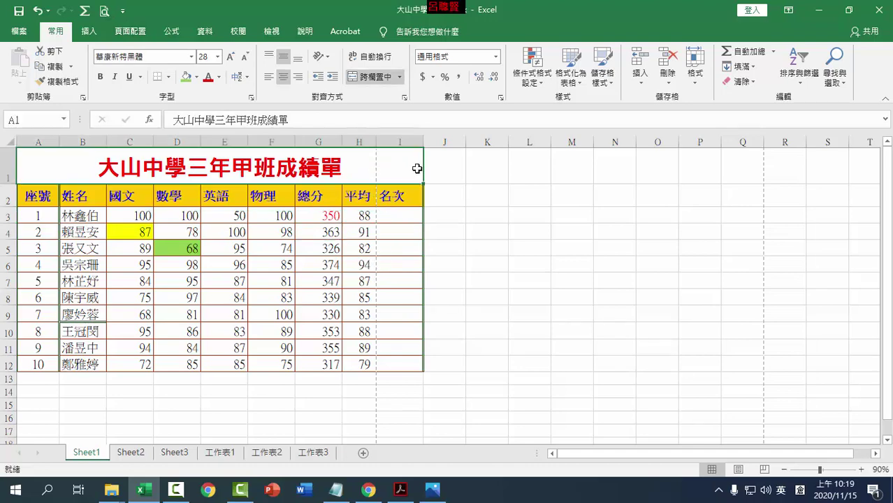
click(122, 11)
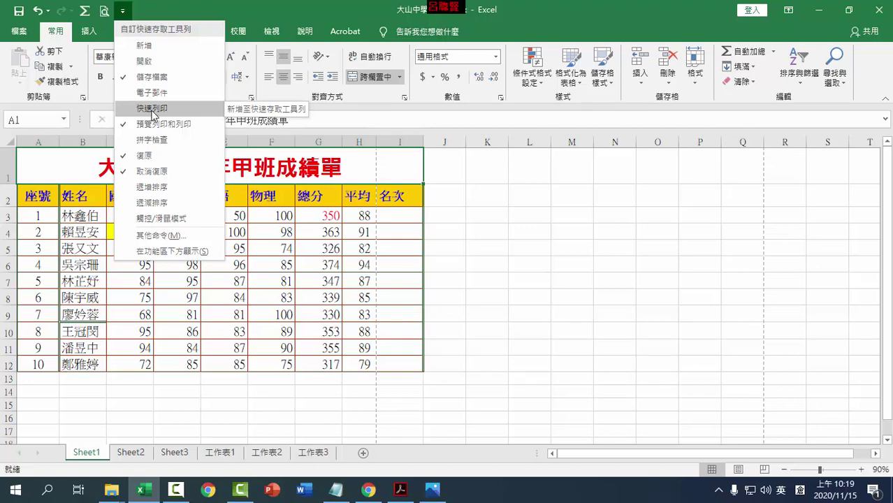
click(138, 24)
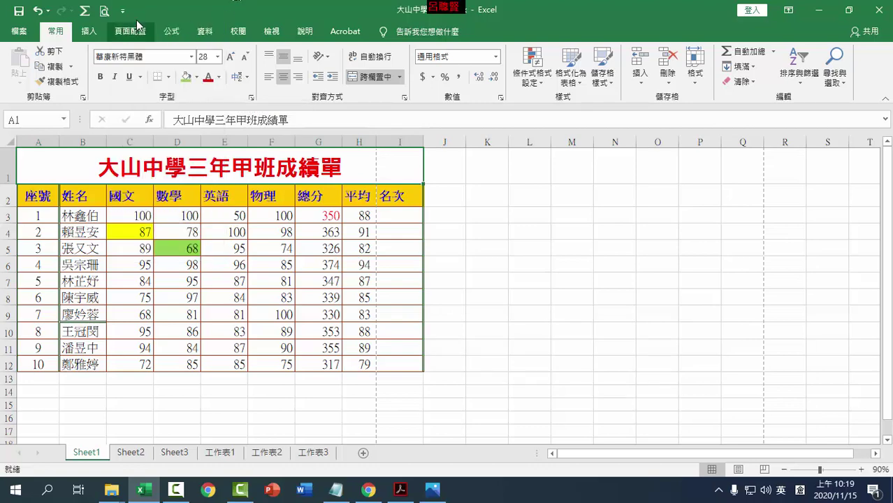
click(104, 10)
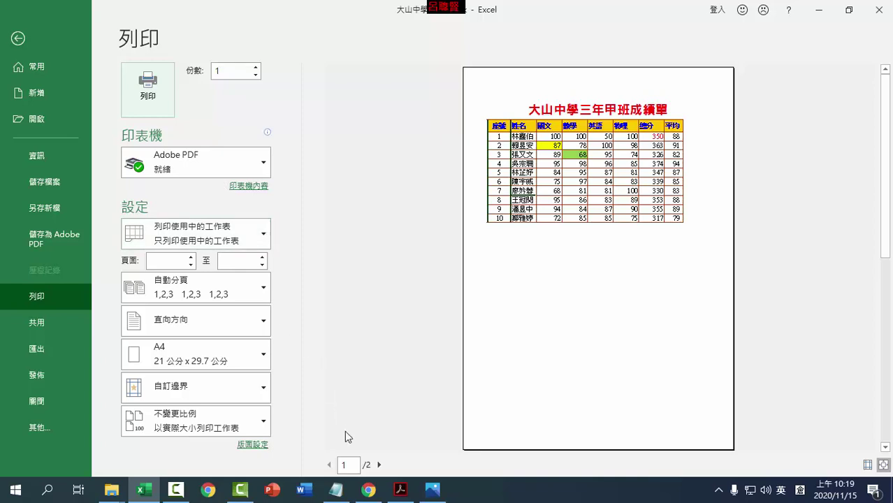
click(378, 465)
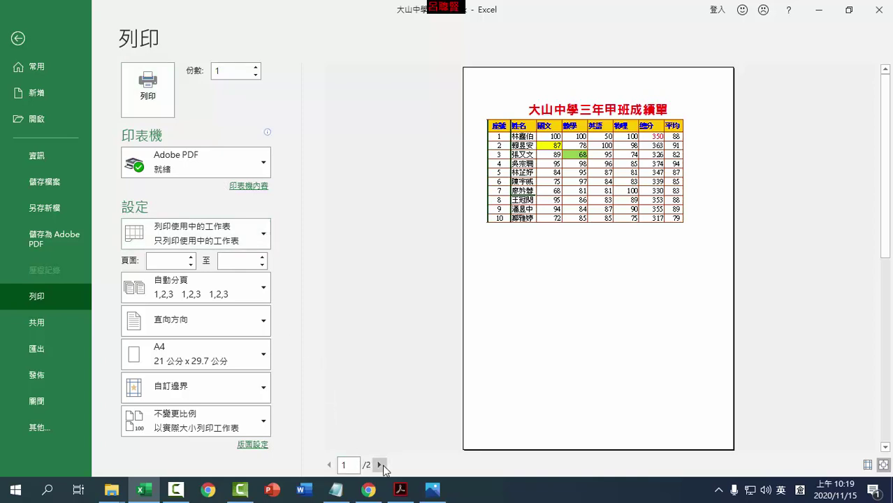
click(329, 465)
click(17, 38)
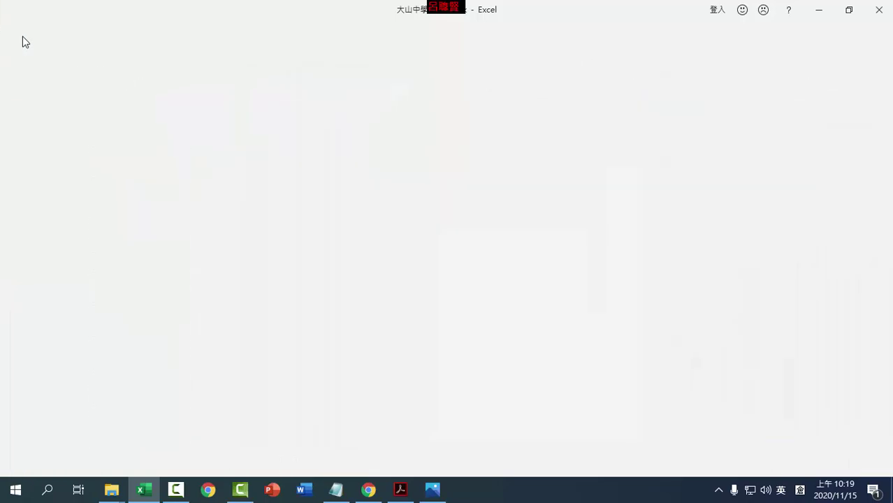
Narrow column I until print preview shows the whole table, 名次 included, on one page (1/1)
click(480, 198)
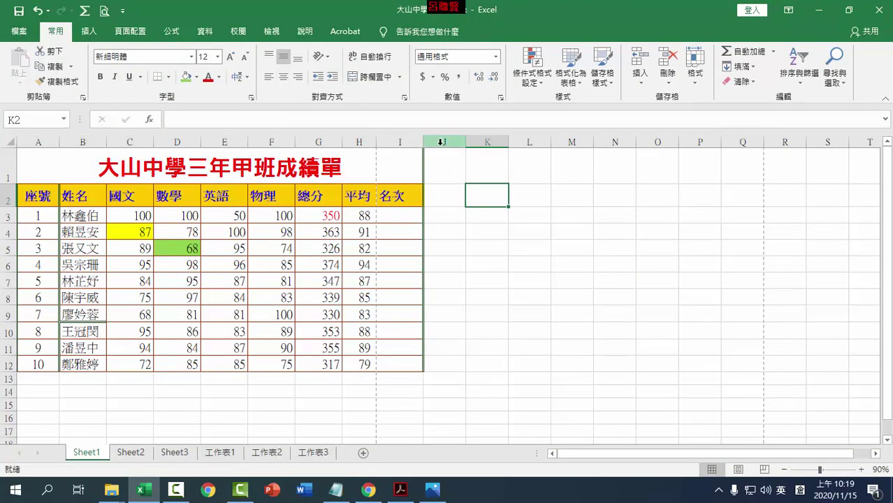
drag(425, 142, 419, 141)
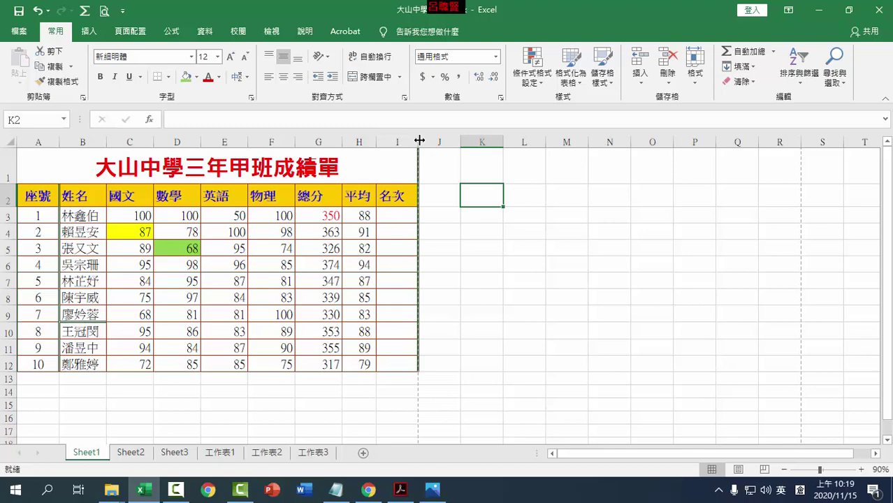
drag(418, 141, 430, 141)
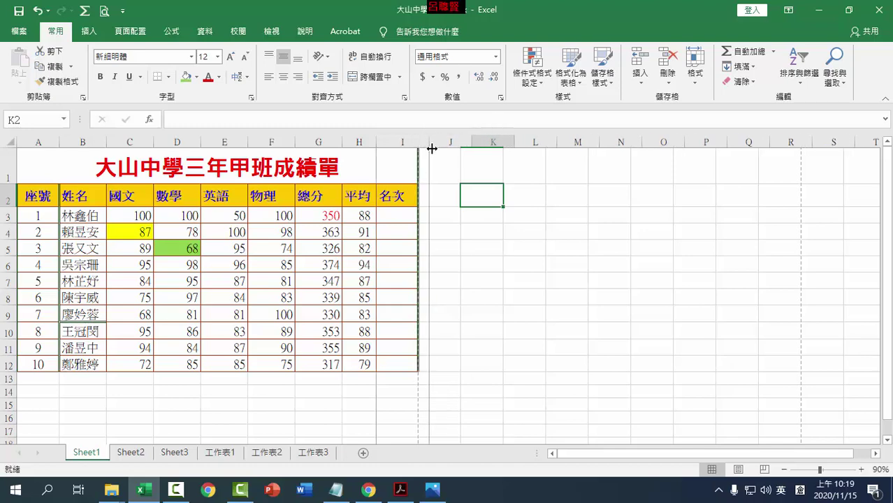
click(492, 226)
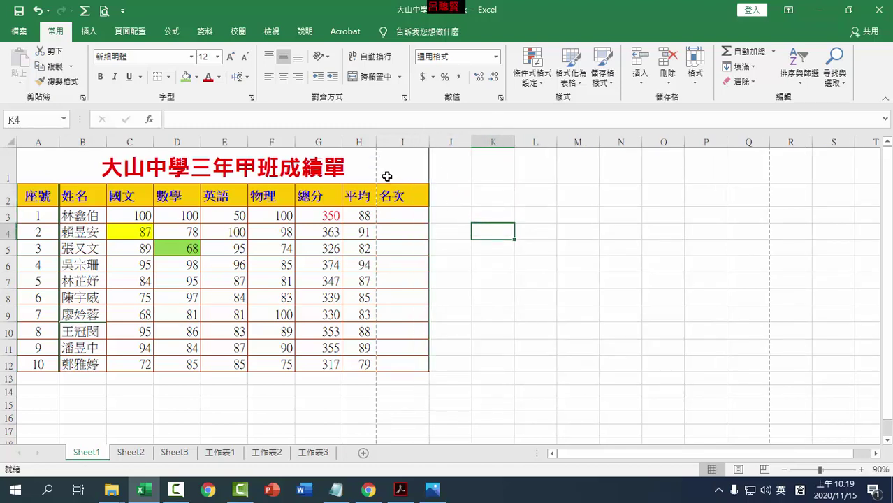
drag(44, 170, 276, 245)
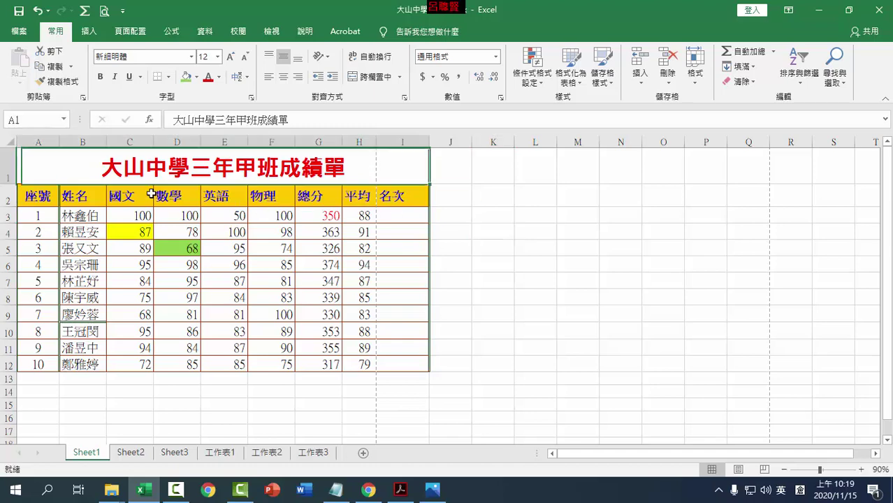
mouse_move(352, 362)
mouse_down()
mouse_move(51, 199)
mouse_move(31, 199)
mouse_up()
click(489, 233)
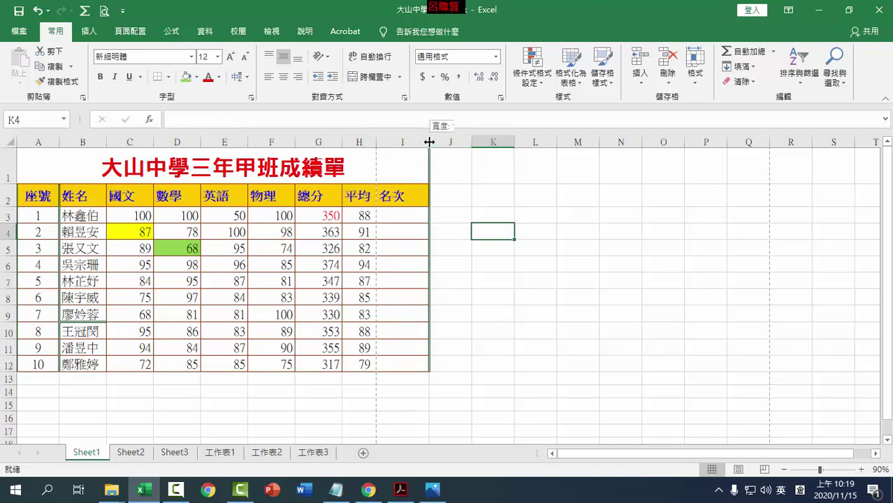
drag(429, 141, 418, 142)
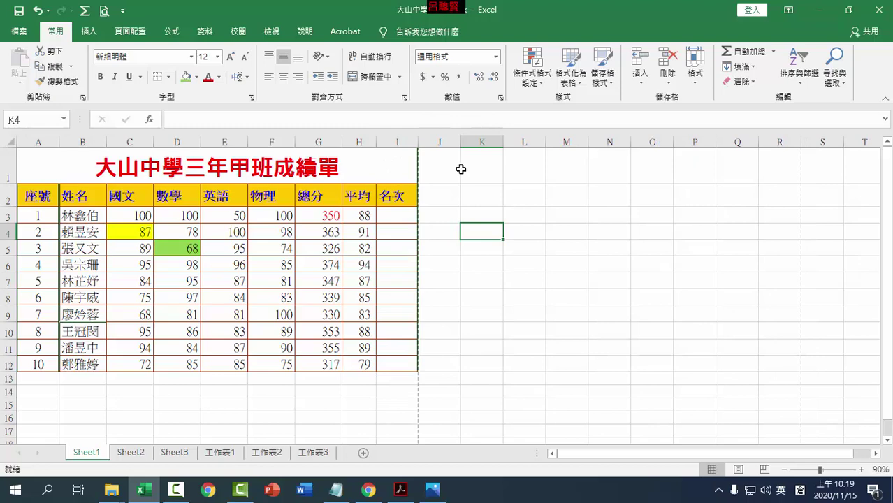
click(104, 11)
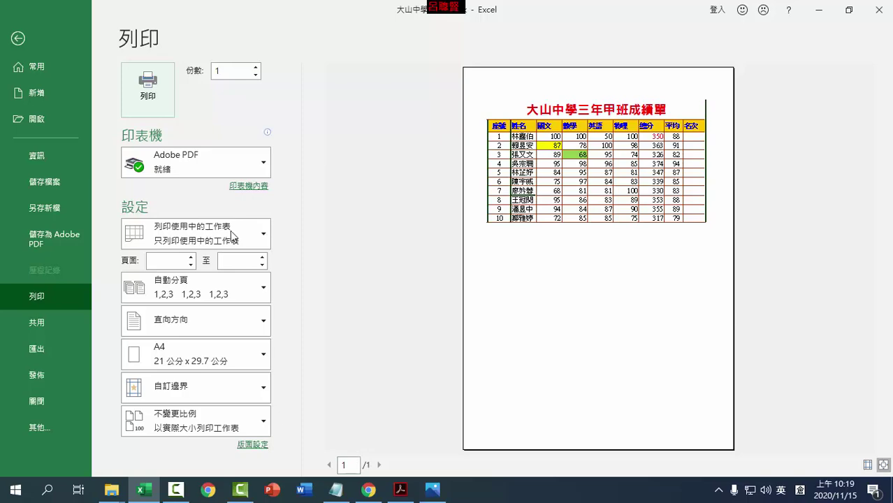
Leave print preview and return to the one-page score worksheet
click(28, 40)
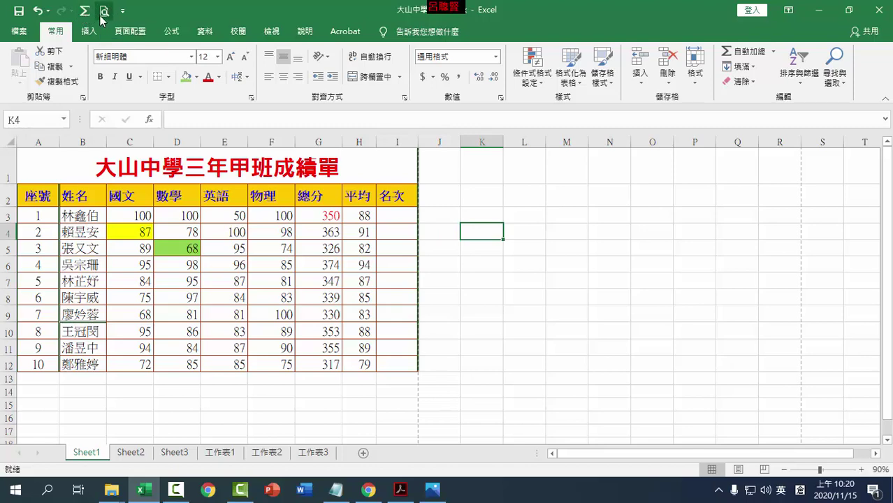
Add the ascending and descending sort commands to the Quick Access Toolbar
click(123, 12)
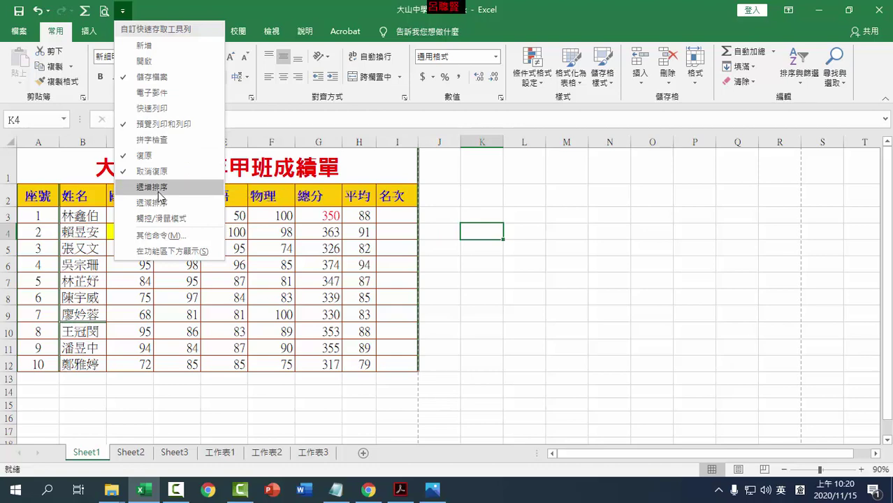
click(158, 190)
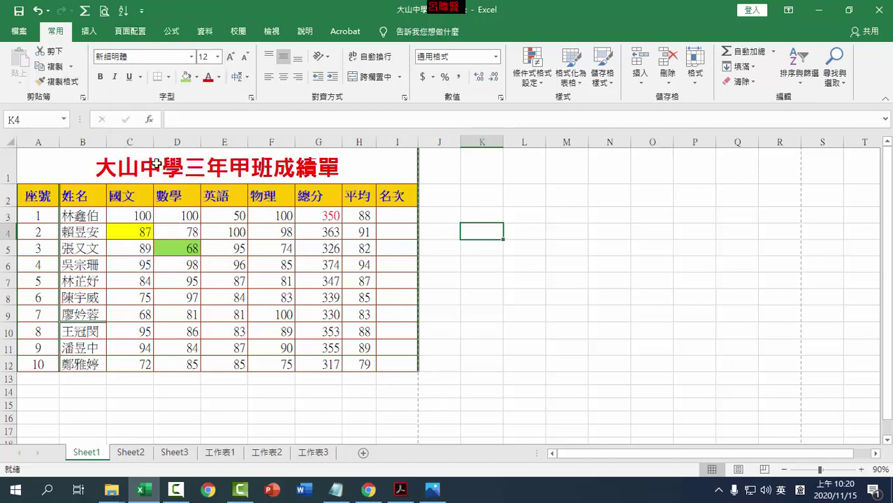
click(142, 10)
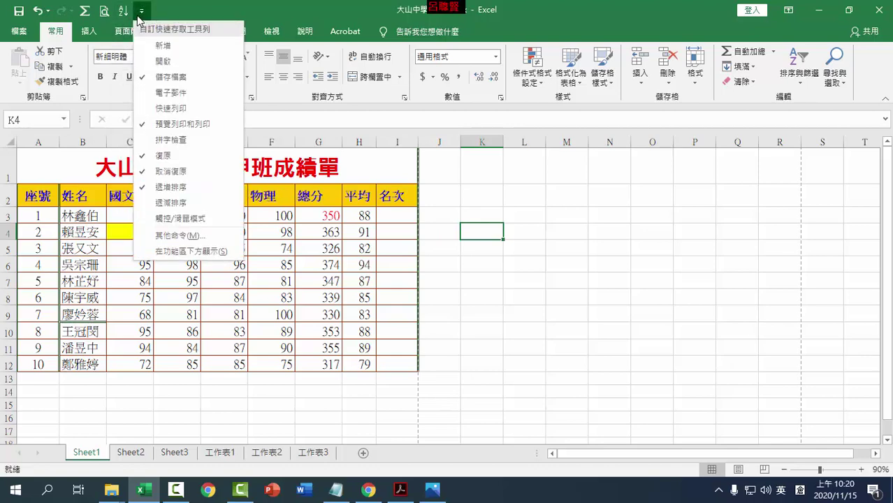
click(155, 203)
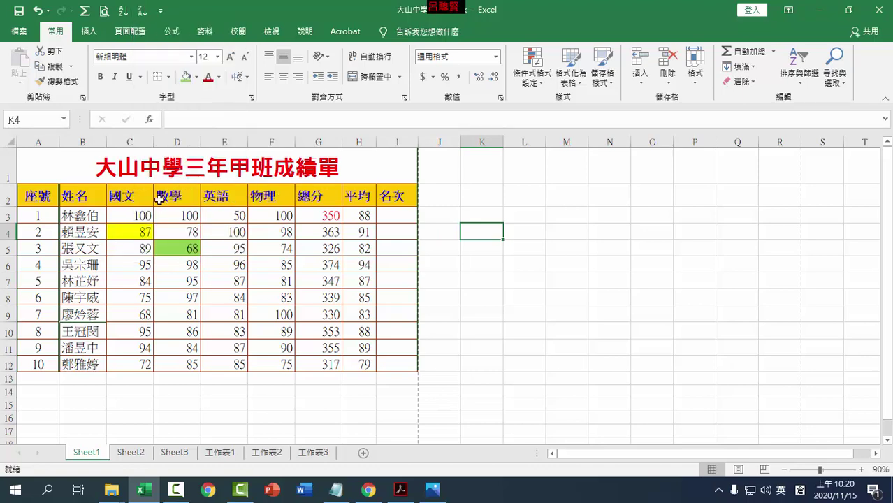
Remove the descending and ascending sort commands from the Quick Access Toolbar again
click(160, 10)
click(167, 202)
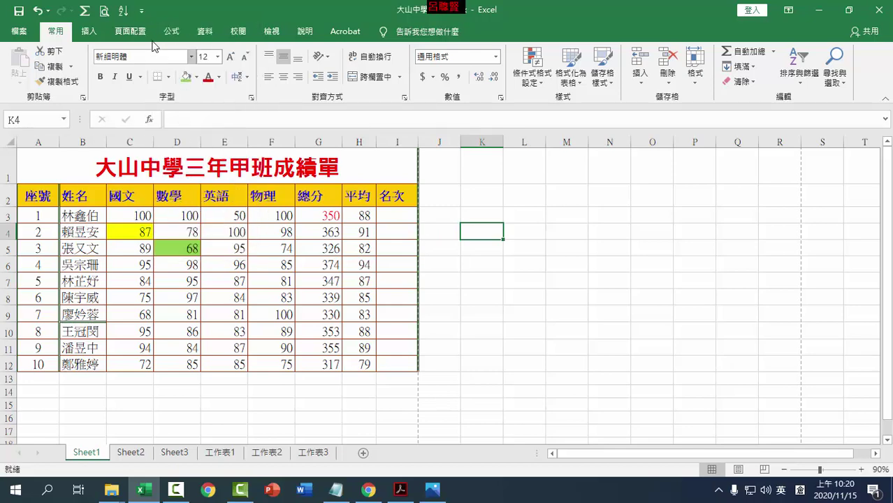
click(141, 11)
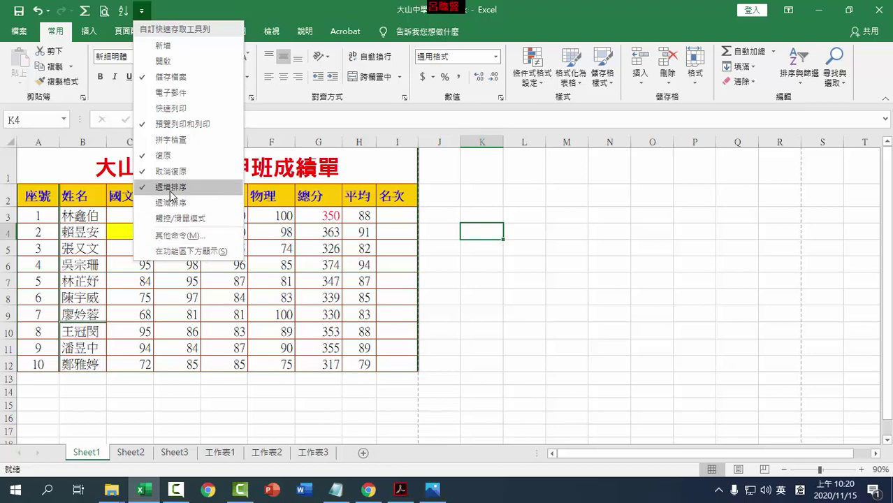
click(171, 187)
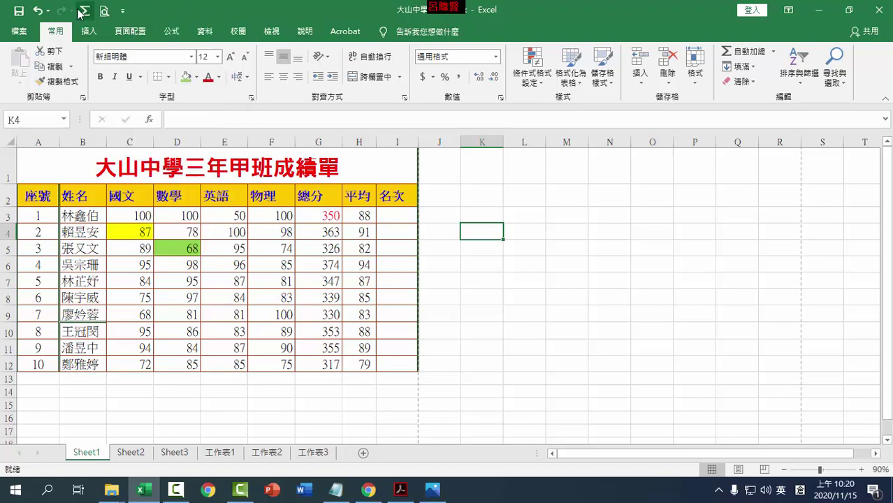
Zoom in with the status-bar zoom buttons, then bring the sheet back to 90%
click(55, 170)
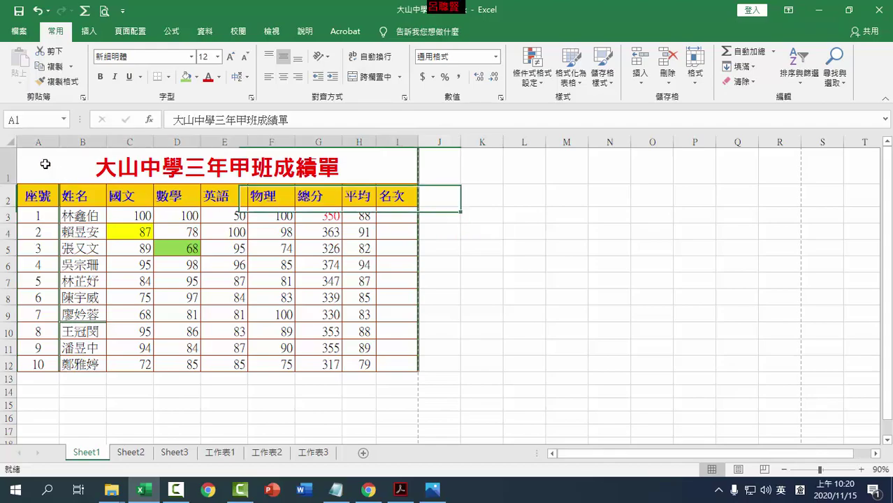
click(864, 472)
click(864, 472)
click(863, 471)
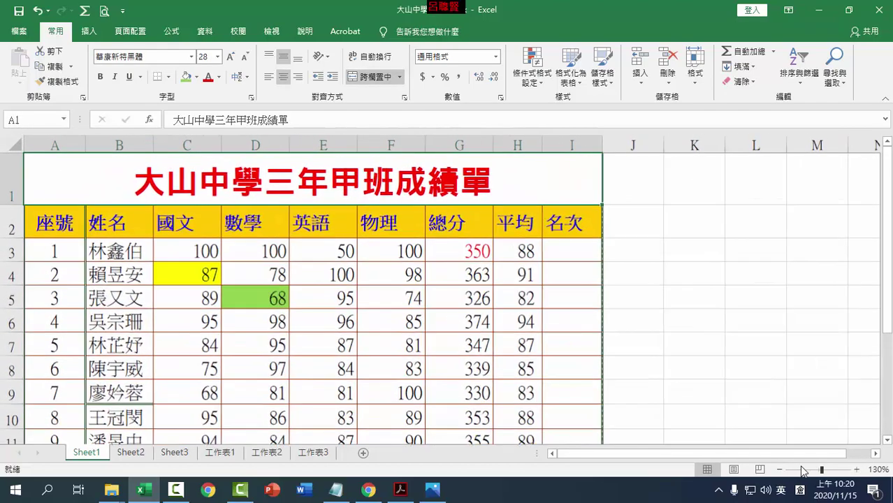
click(782, 472)
click(782, 472)
click(782, 472)
click(481, 264)
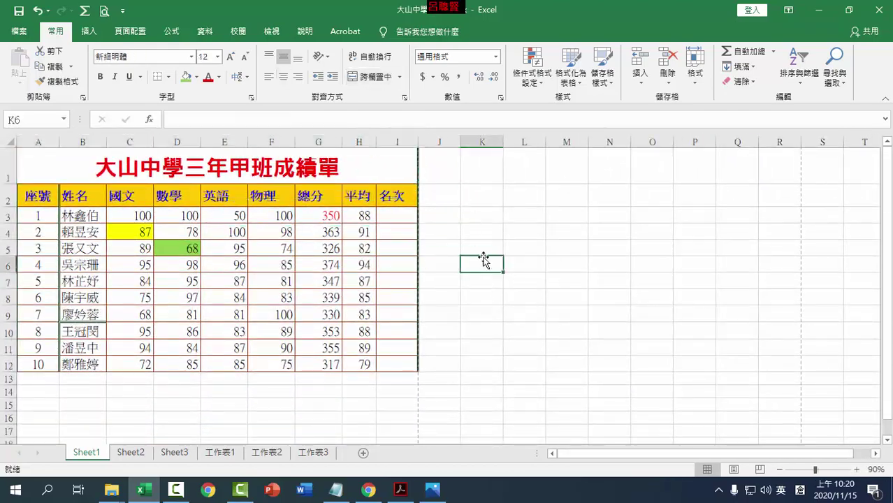
click(51, 170)
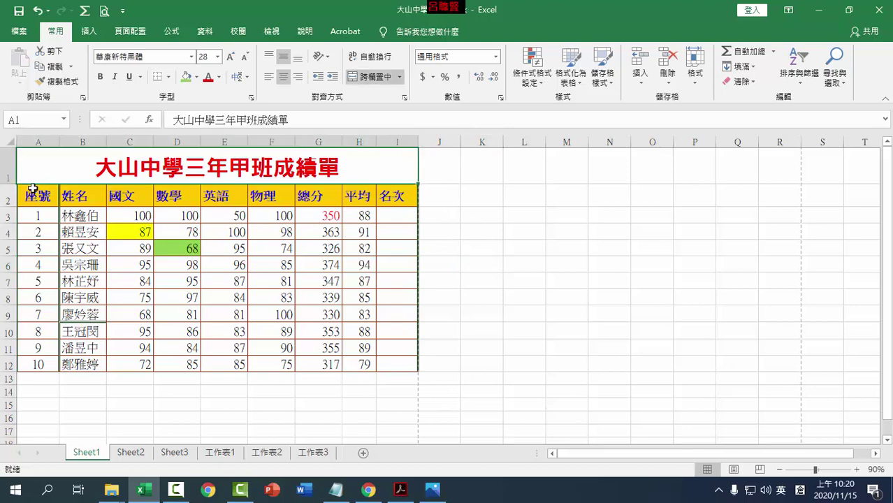
click(43, 197)
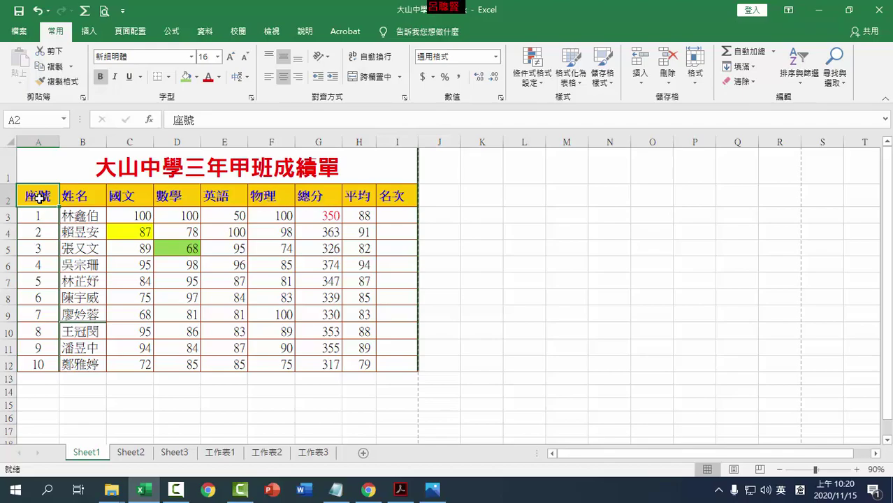
Zoom the sheet up to 150%, then back down to 130%
scroll(38, 197, up, 5)
scroll(37, 195, up, 2)
scroll(35, 200, down, 10)
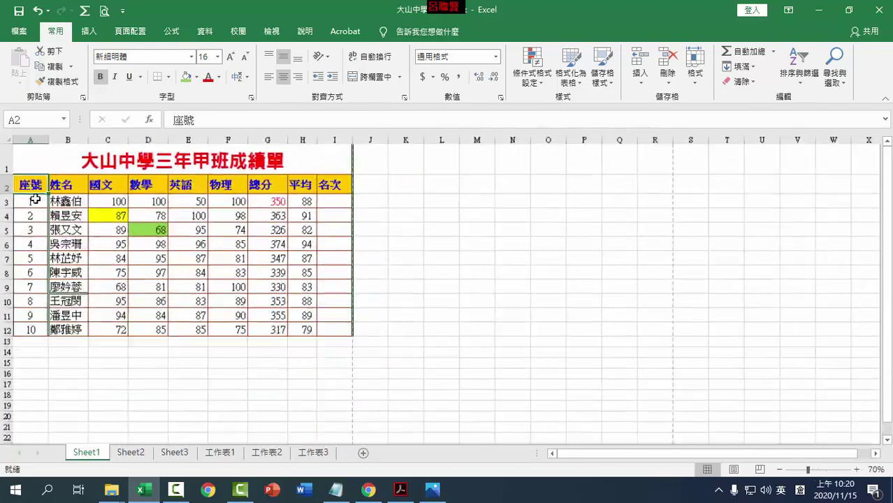
scroll(35, 200, up, 7)
scroll(36, 200, down, 5)
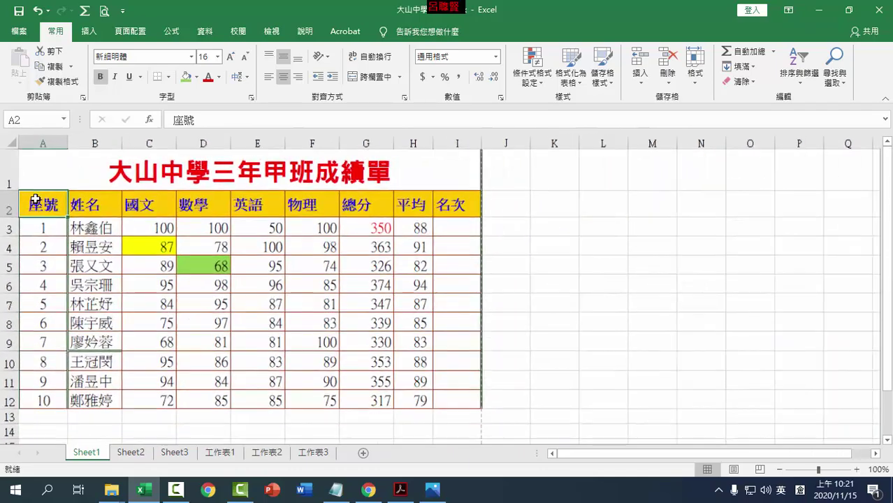
click(856, 470)
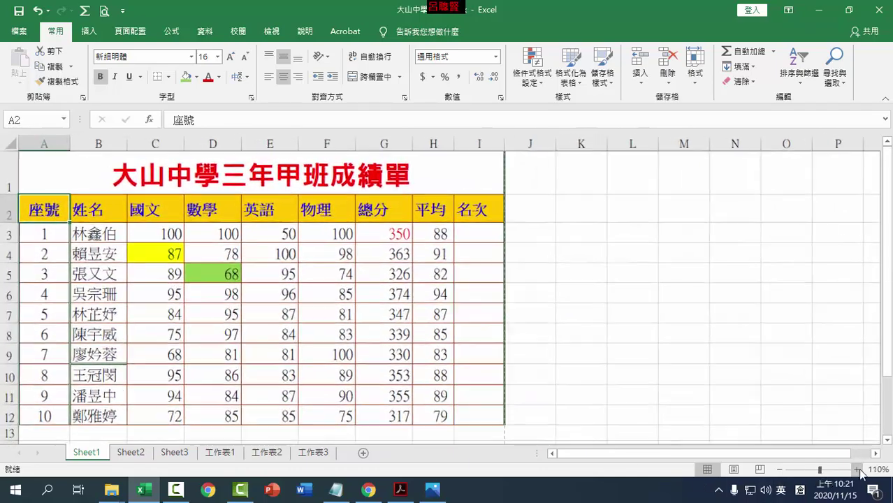
click(856, 469)
click(856, 470)
click(856, 470)
click(856, 469)
click(781, 471)
click(780, 470)
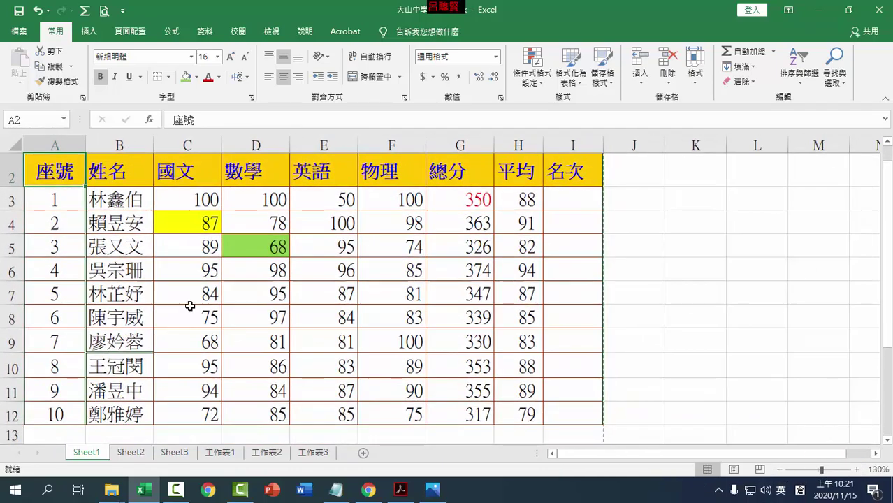
scroll(179, 285, up, 6)
scroll(180, 285, down, 6)
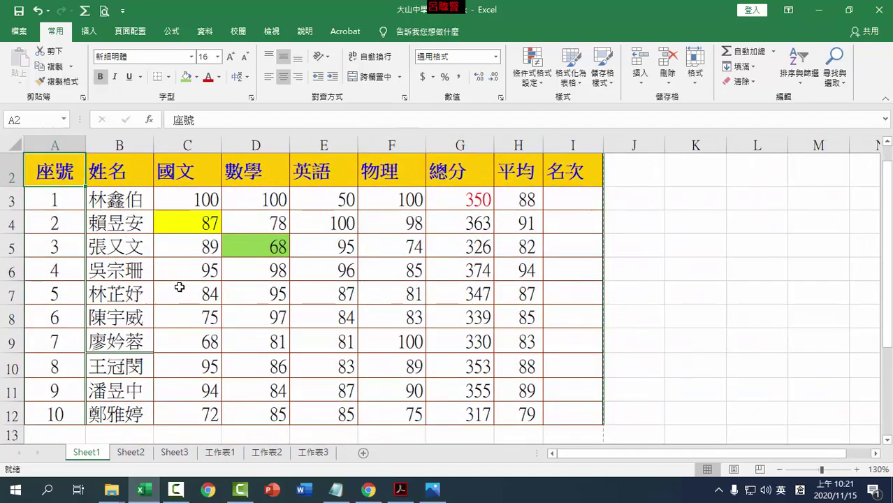
scroll(176, 285, up, 2)
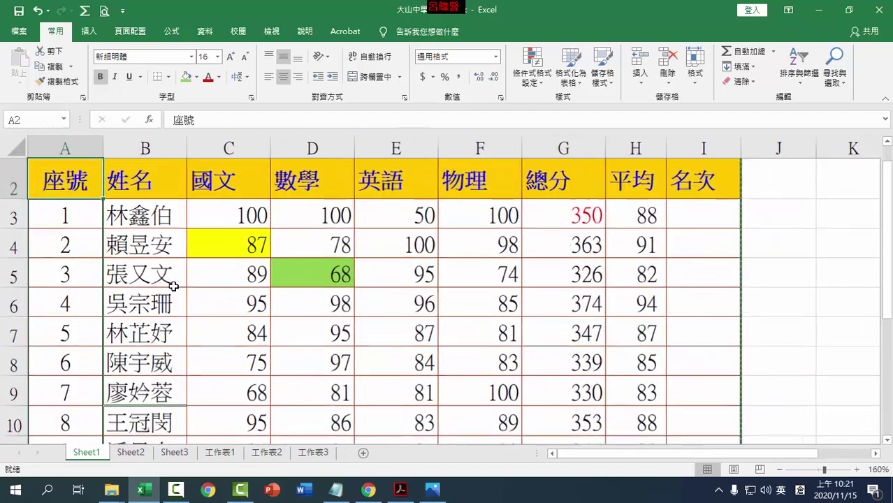
Inspect the average in H5 and green score in D5 with Ctrl+wheel zooming, ending at 115%
click(639, 271)
scroll(658, 279, up, 1)
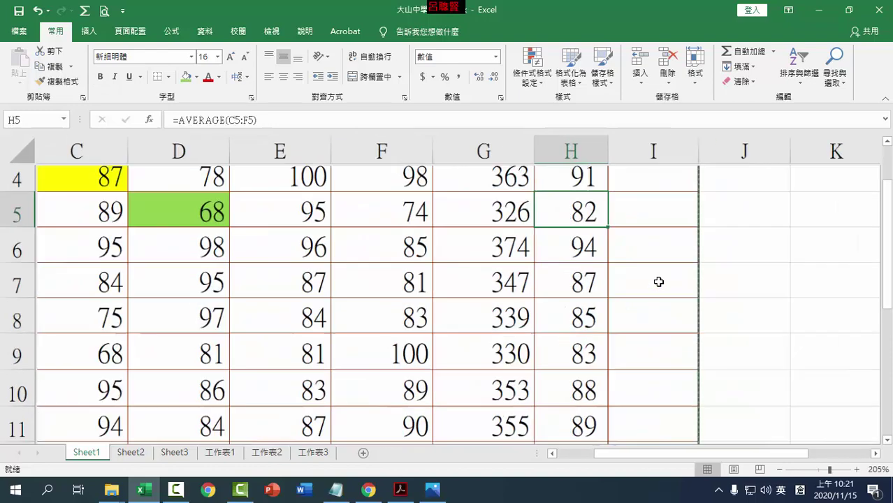
scroll(658, 280, up, 4)
scroll(375, 215, up, 1)
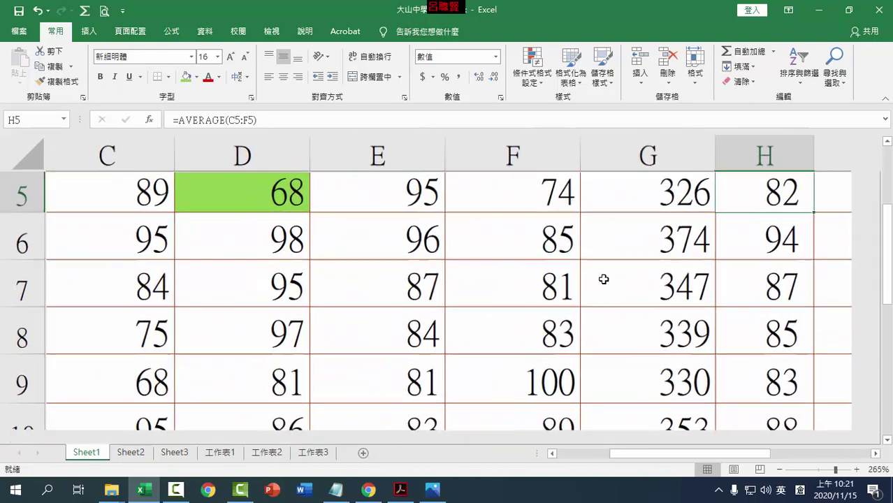
scroll(603, 280, up, 1)
scroll(603, 279, up, 4)
scroll(603, 280, up, 4)
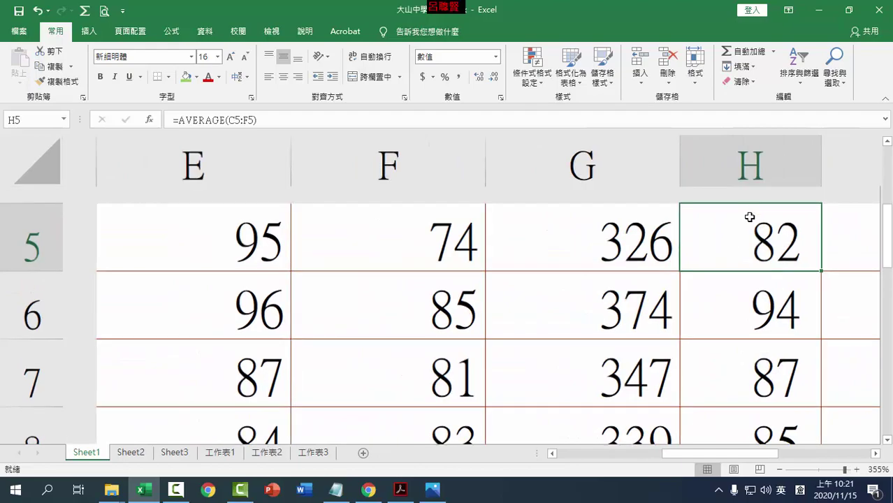
scroll(748, 215, down, 3)
scroll(738, 224, down, 5)
scroll(573, 240, down, 3)
scroll(574, 240, down, 2)
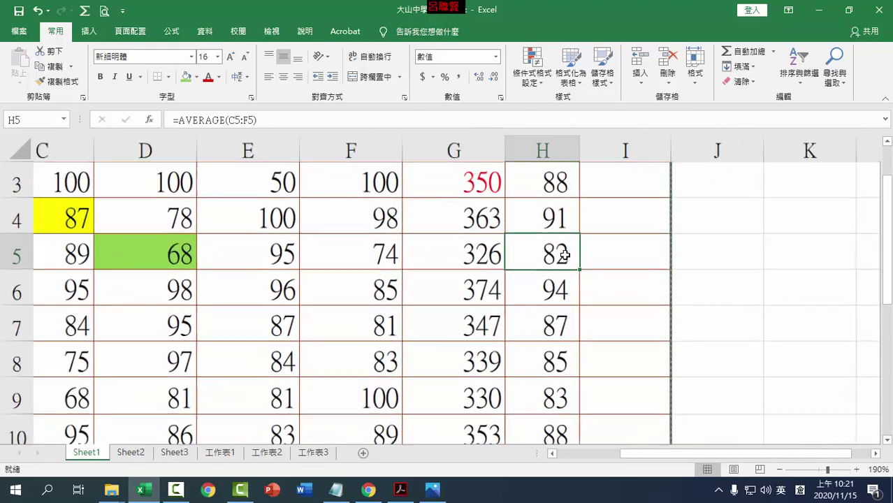
scroll(513, 253, down, 2)
scroll(565, 255, down, 1)
click(230, 286)
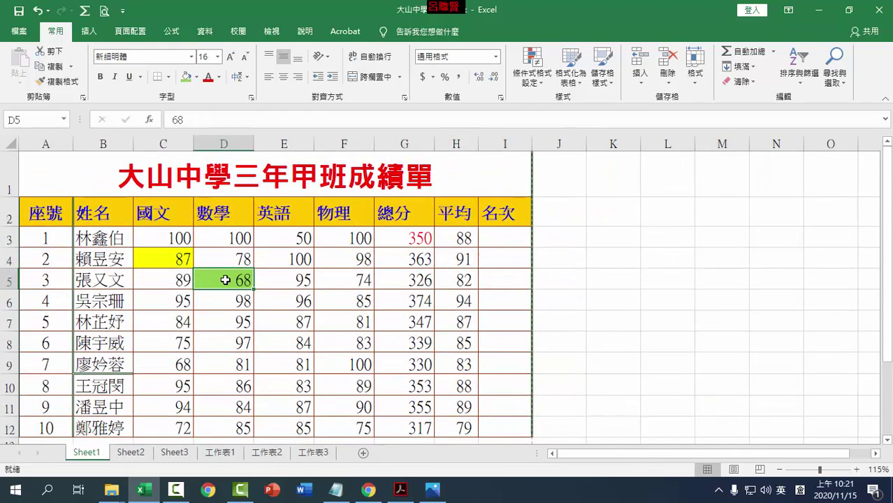
scroll(223, 278, up, 5)
scroll(225, 277, up, 6)
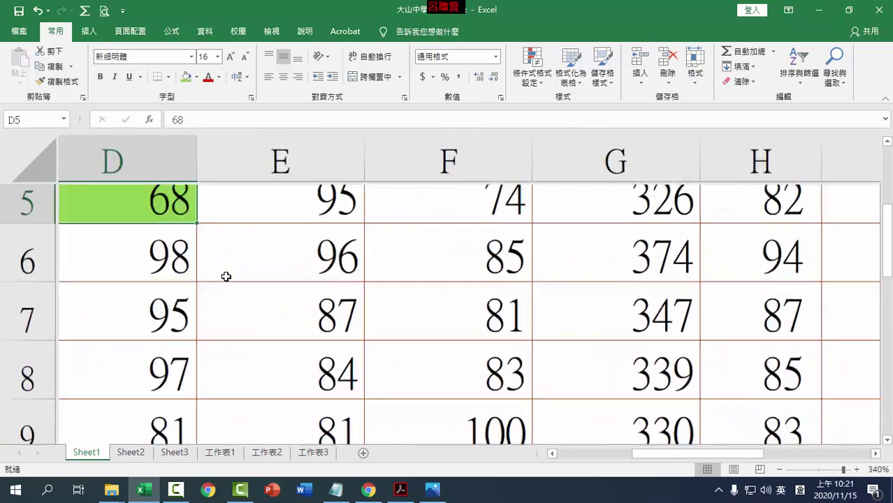
scroll(198, 236, up, 1)
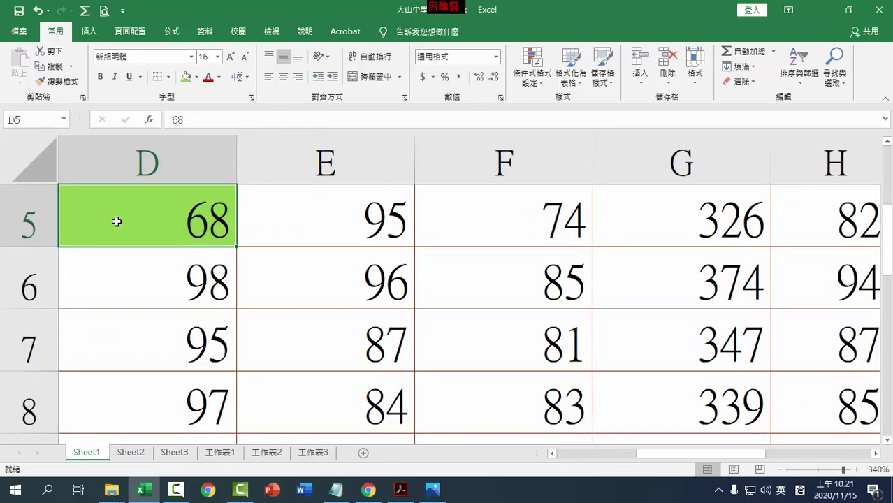
scroll(117, 222, down, 5)
scroll(117, 220, down, 3)
scroll(114, 225, down, 2)
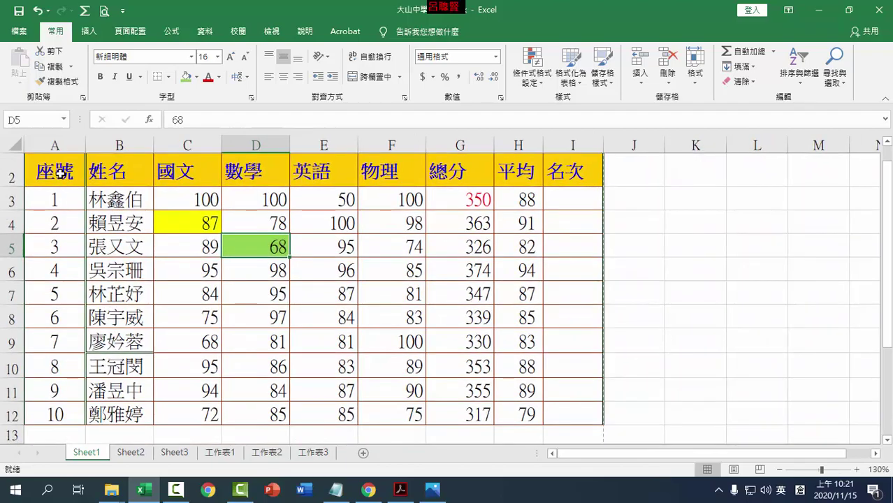
click(60, 173)
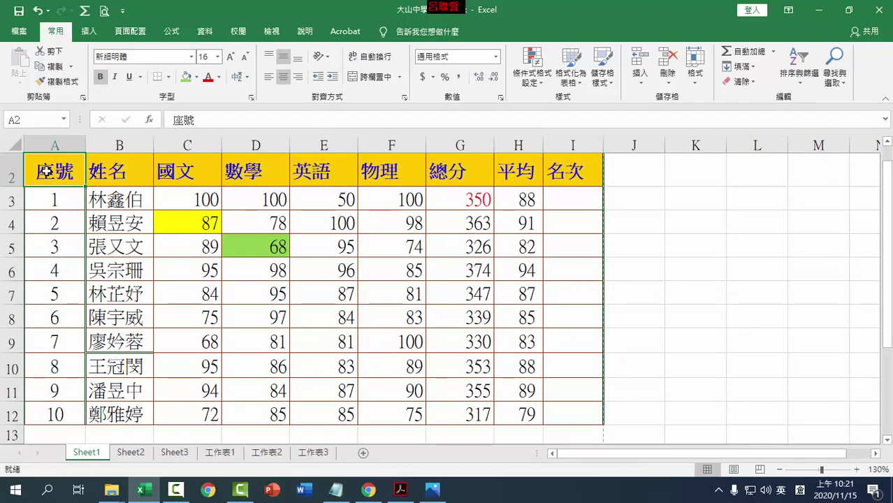
scroll(44, 171, up, 4)
scroll(44, 173, down, 5)
scroll(46, 176, down, 3)
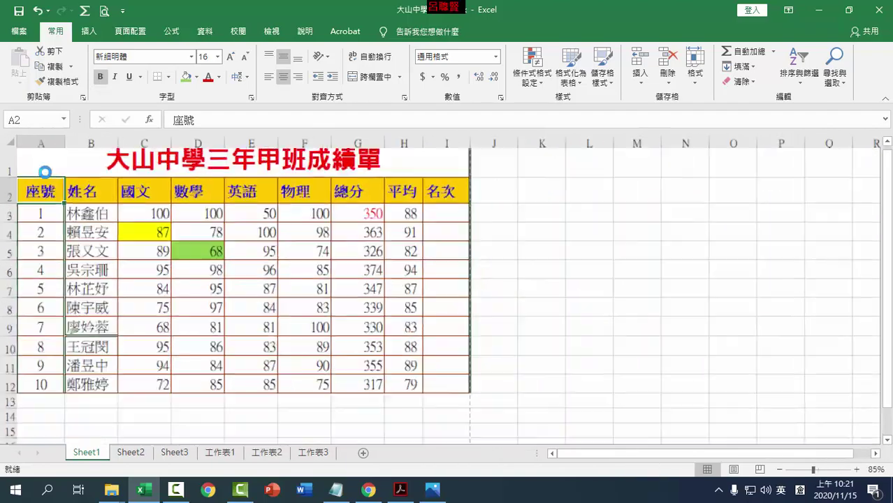
scroll(48, 180, down, 2)
scroll(46, 176, up, 6)
scroll(44, 172, up, 3)
scroll(35, 160, down, 6)
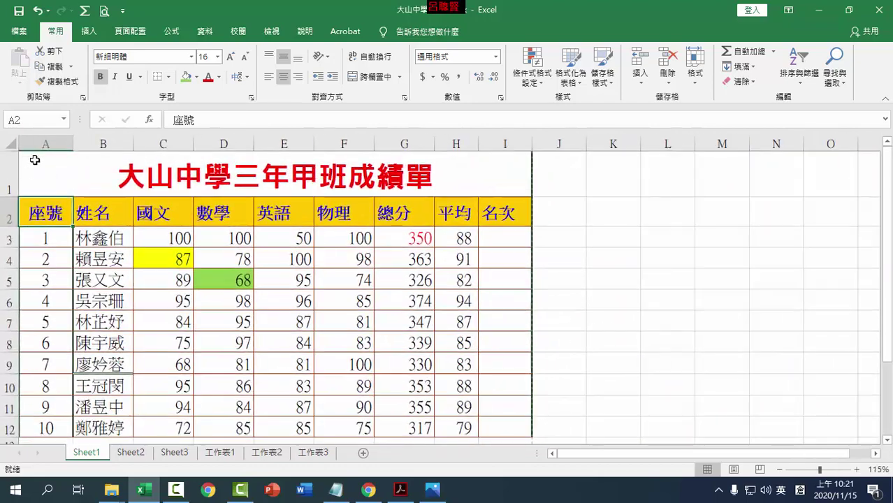
click(122, 11)
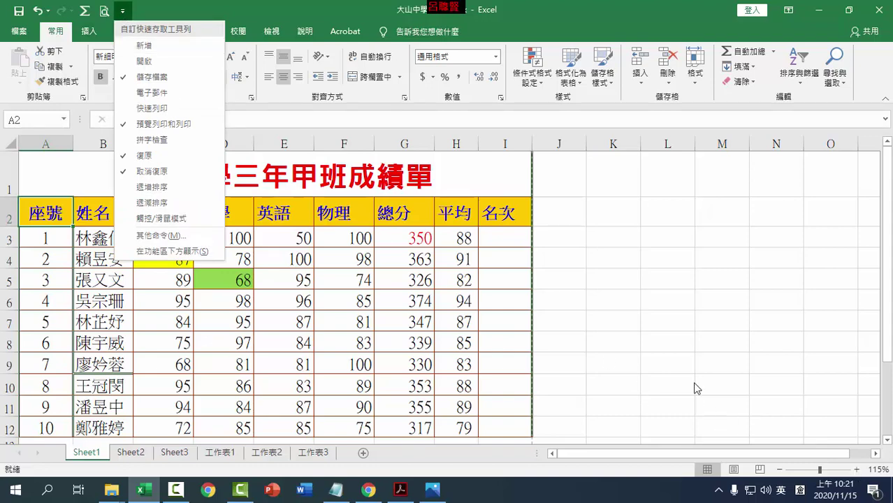
click(241, 231)
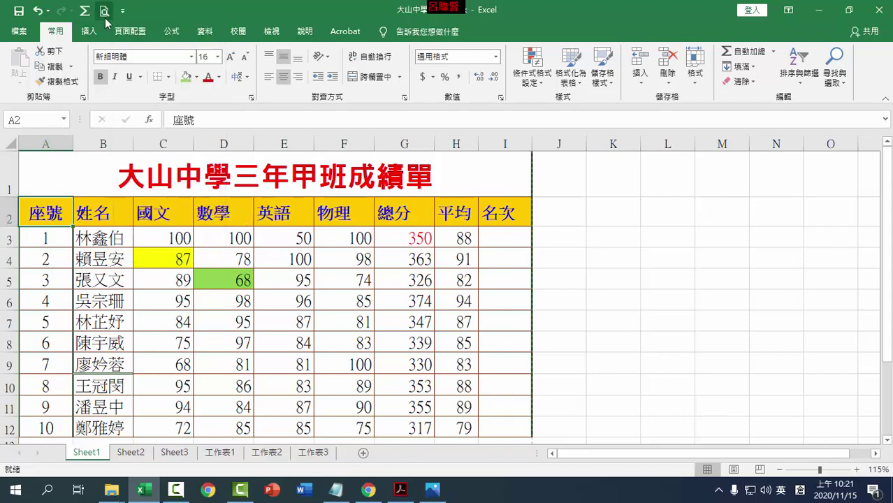